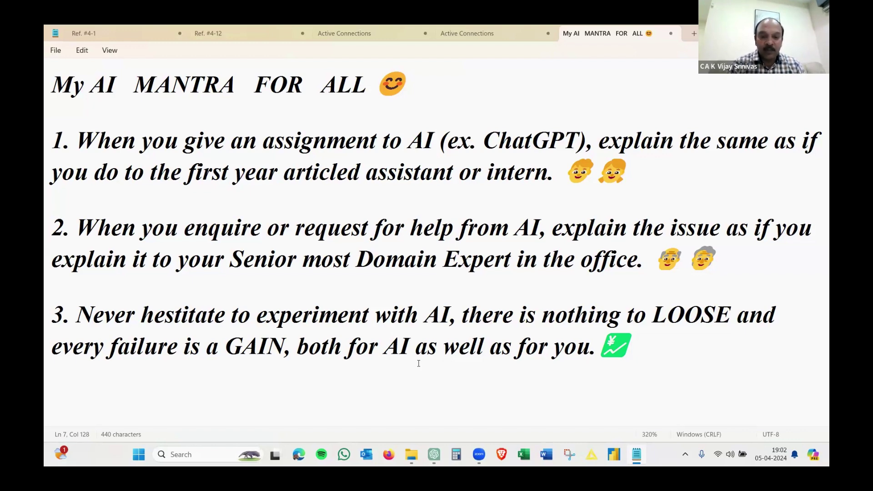
- Switch to the Hackathon window, open CCOD Files, and select the first CC/OD balance text file
key("alt+Tab")
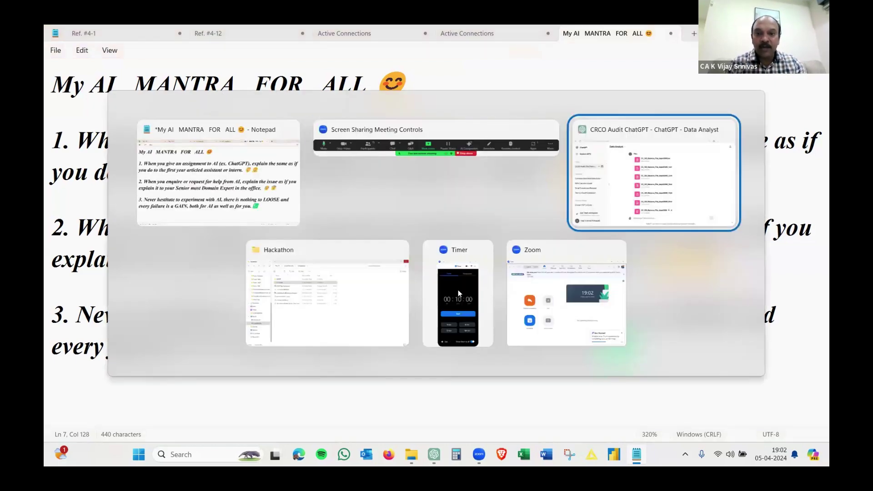
key("alt+Tab")
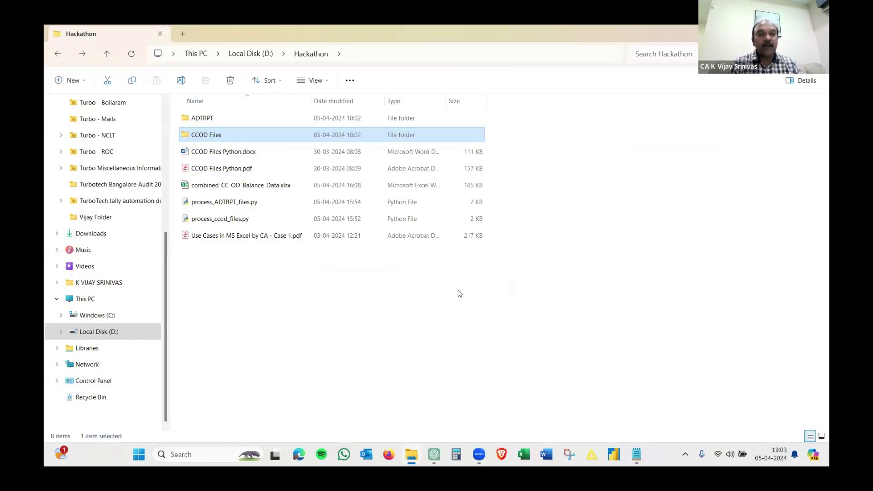
key("Return")
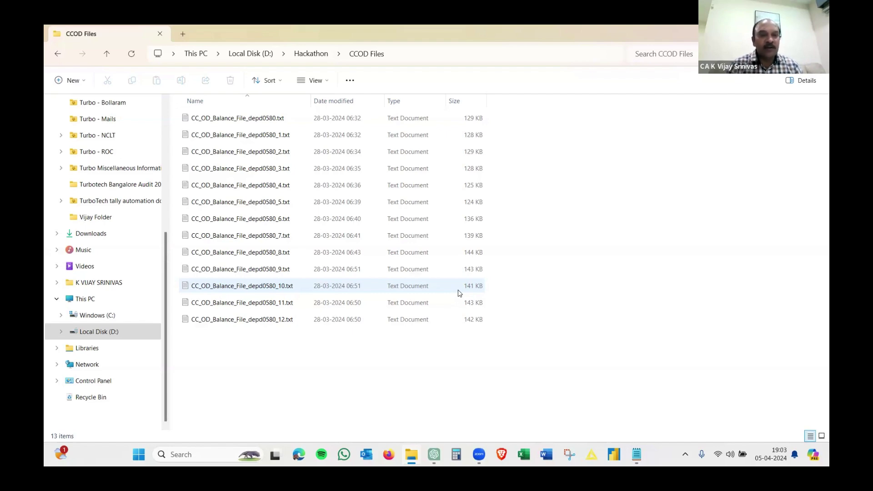
left_click(258, 118)
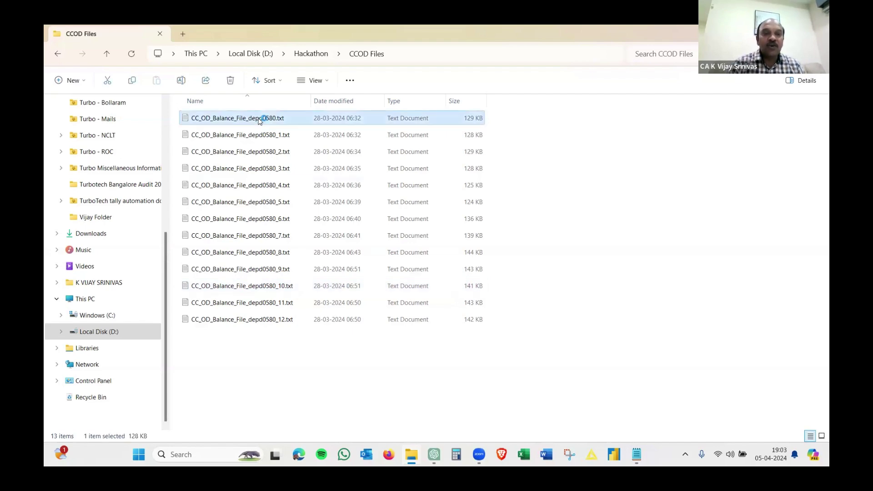
- Open CC_OD_Balance_File_depd0580.txt in Notepad and scroll through the balance report
double_click(259, 118)
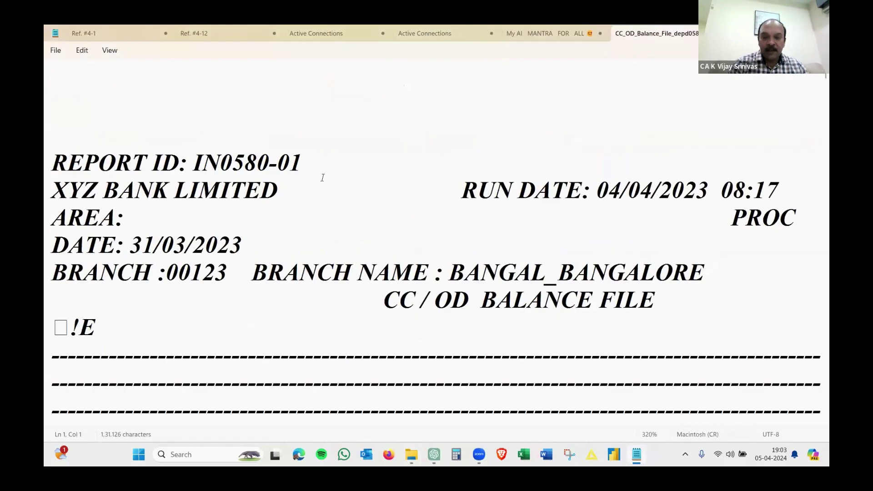
scroll(323, 177, "down", 7)
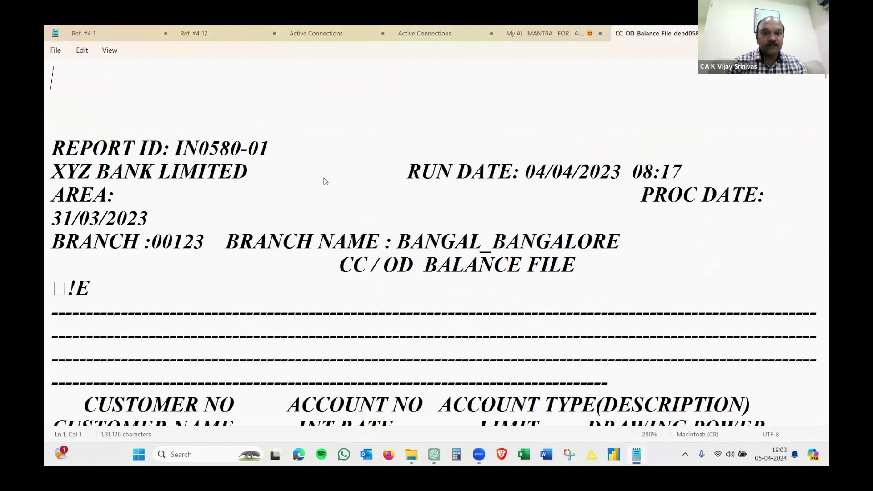
scroll(325, 182, "down", 5)
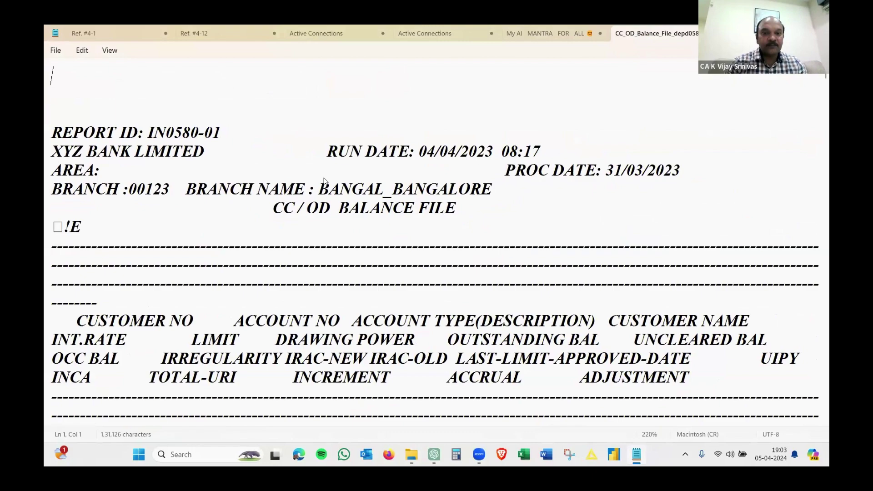
scroll(232, 161, "down", 11)
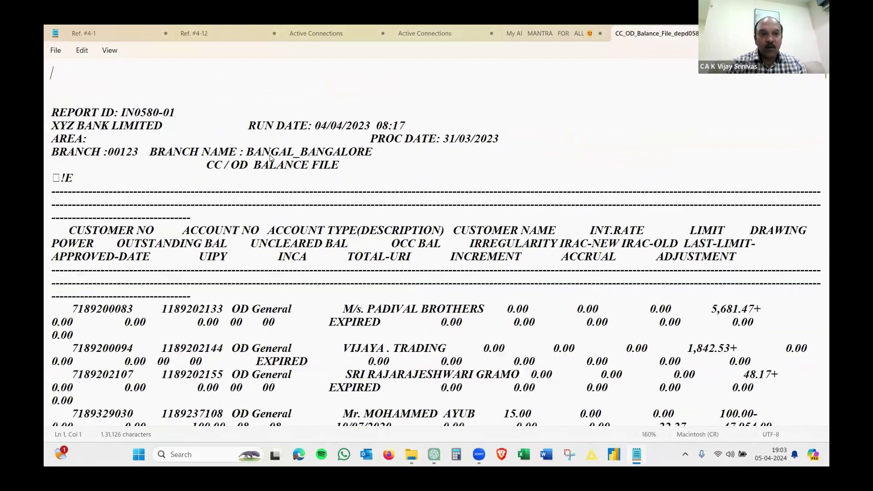
scroll(270, 158, "down", 3)
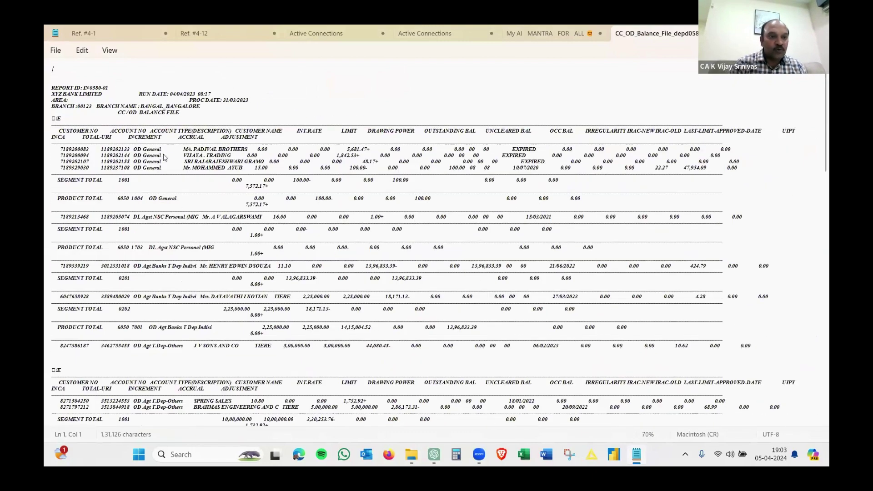
scroll(134, 144, "down", 4)
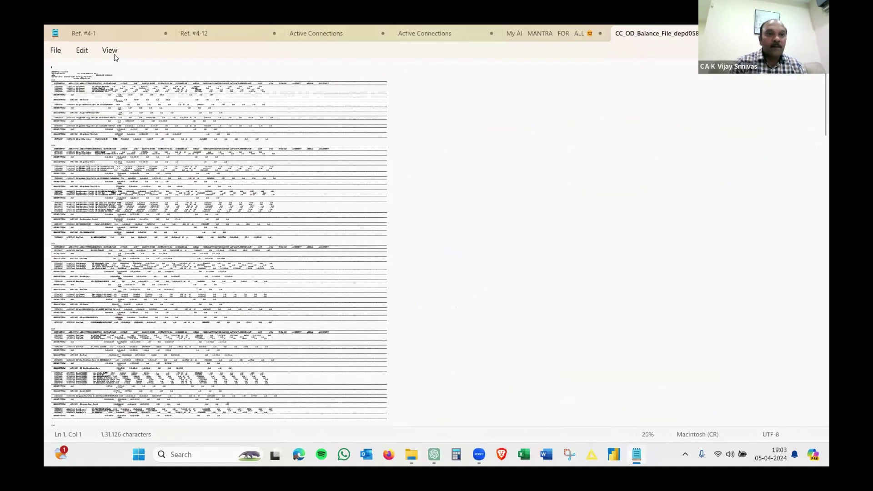
scroll(134, 99, "up", 1)
scroll(134, 98, "up", 4)
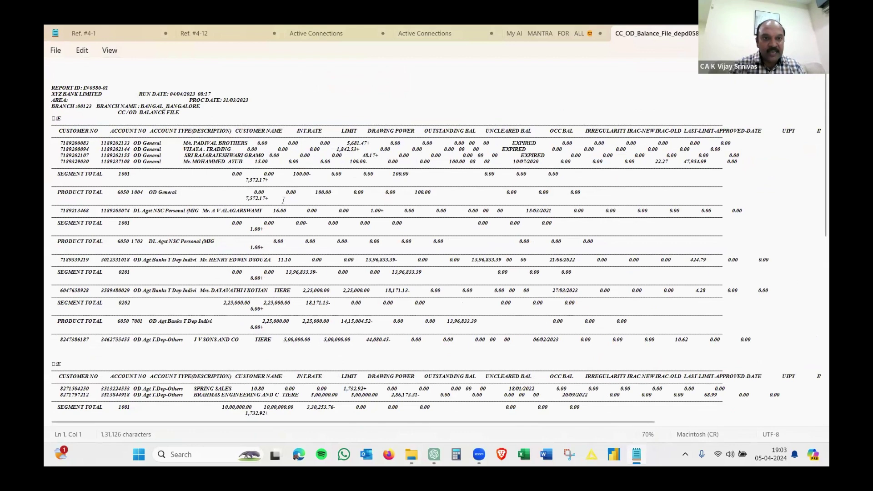
- Close the balance report and switch to the CRCO Audit ChatGPT conversation
key("ctrl+w")
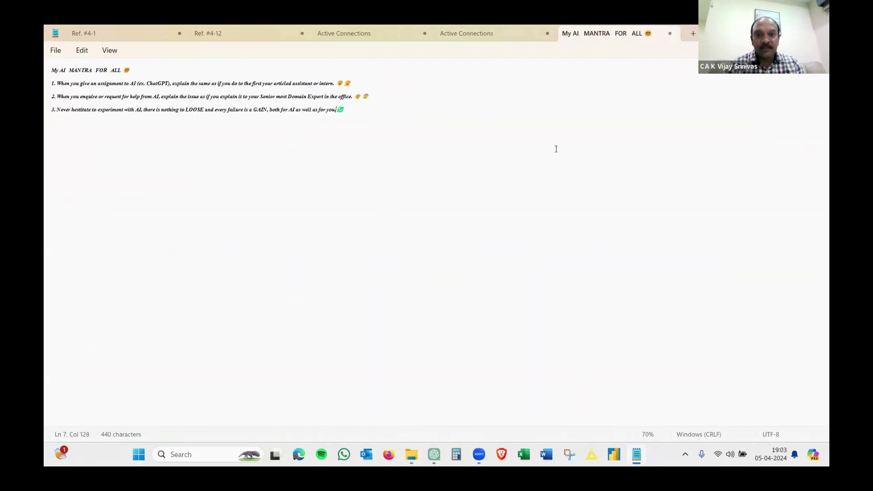
scroll(556, 149, "up", 7)
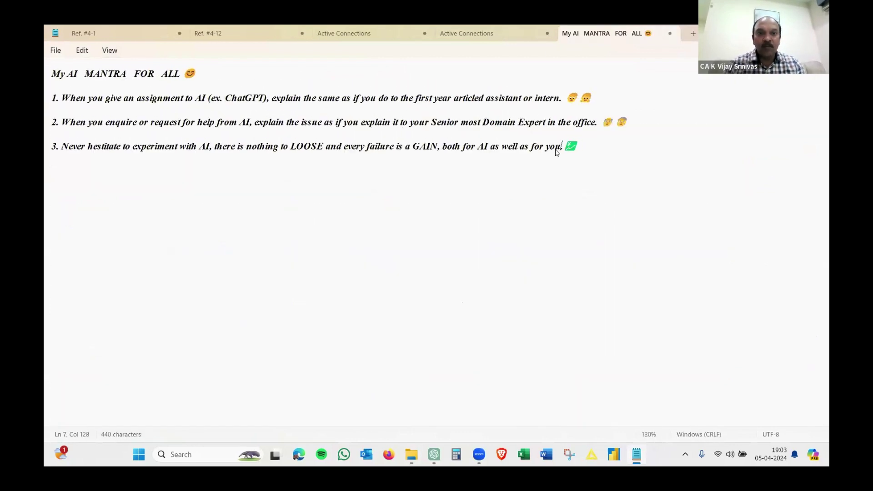
key("alt+Tab")
key("alt+Tab")
key("alt+Tab")
key("alt+Tab")
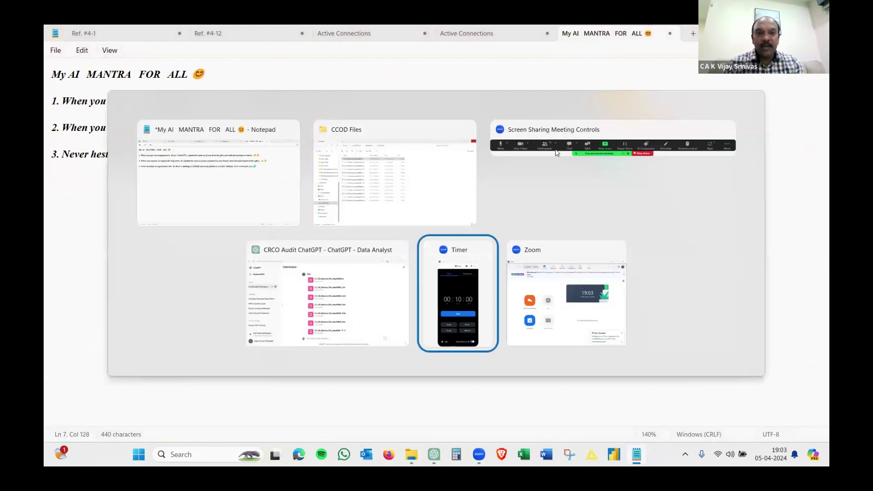
key("alt+Tab")
key("alt+Tab")
key("alt+Tab")
key("alt+Tab")
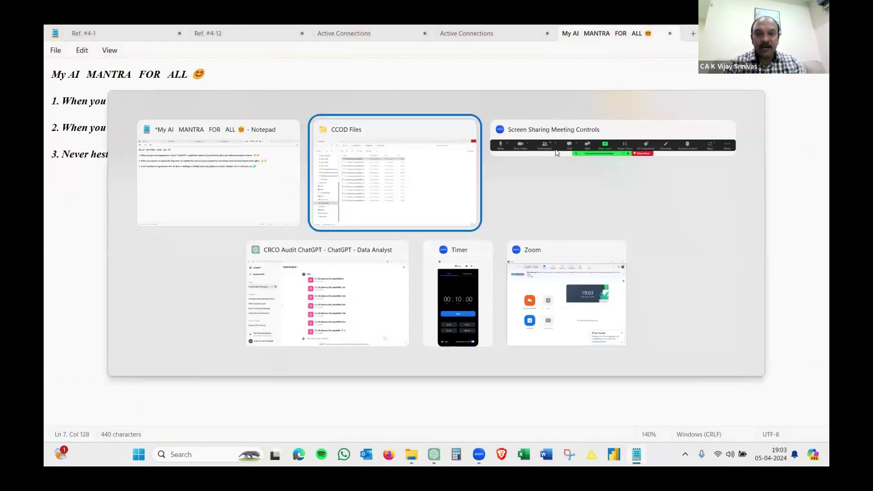
key("alt+Tab")
key("alt+Tab")
key("alt+Tab")
key("alt+Tab")
key("alt+Tab")
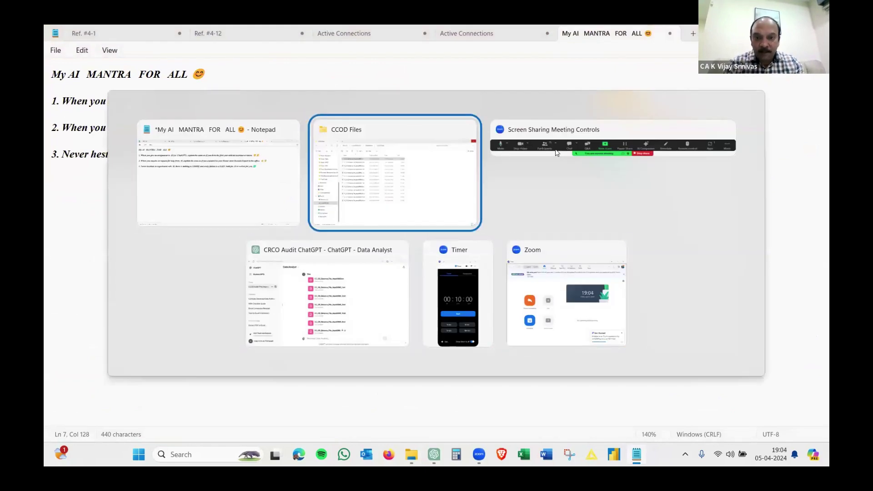
key("alt+Tab")
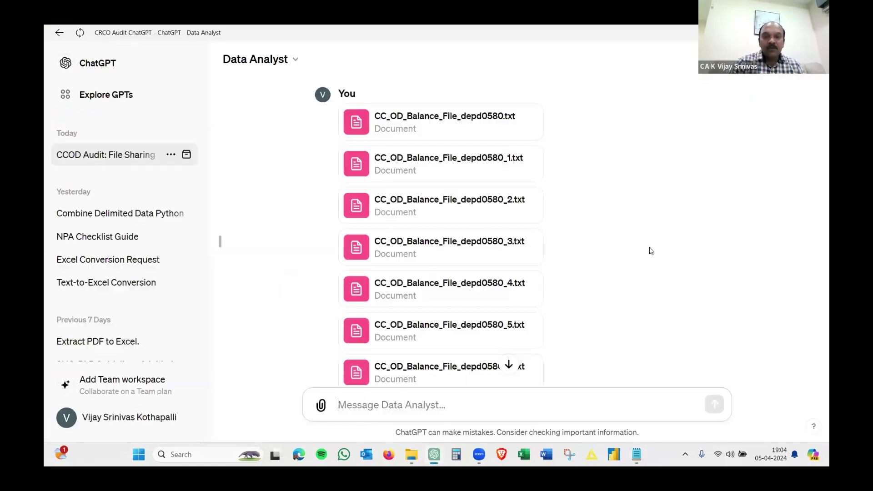
- Scroll the chat to the row-12 message and the reply combining 13 files into 1,601 rows
scroll(650, 250, "down", 2)
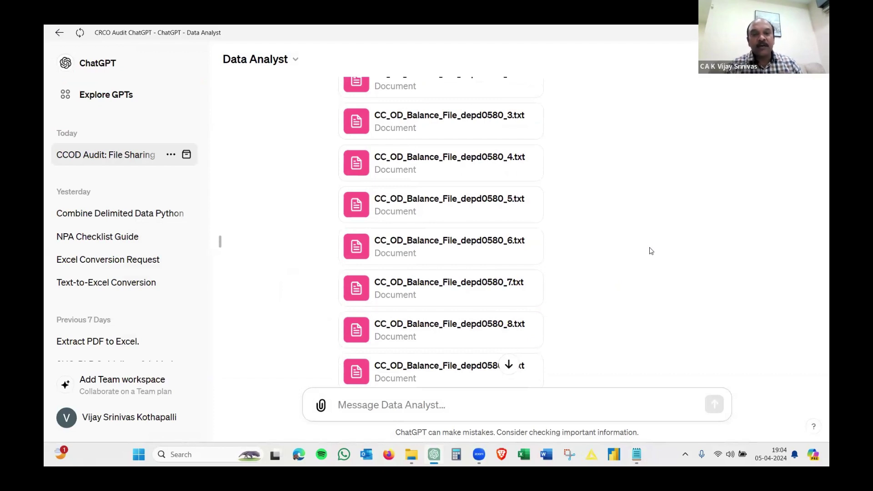
scroll(651, 250, "down", 3)
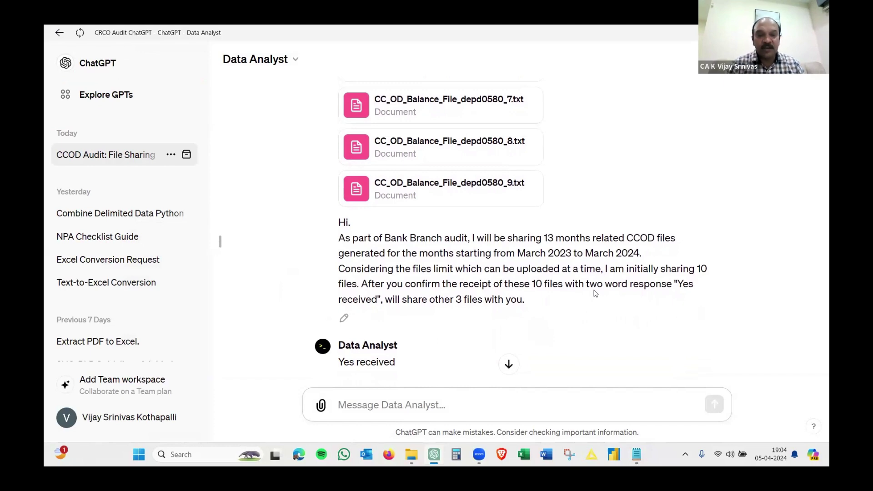
scroll(595, 293, "down", 1)
scroll(595, 293, "down", 5)
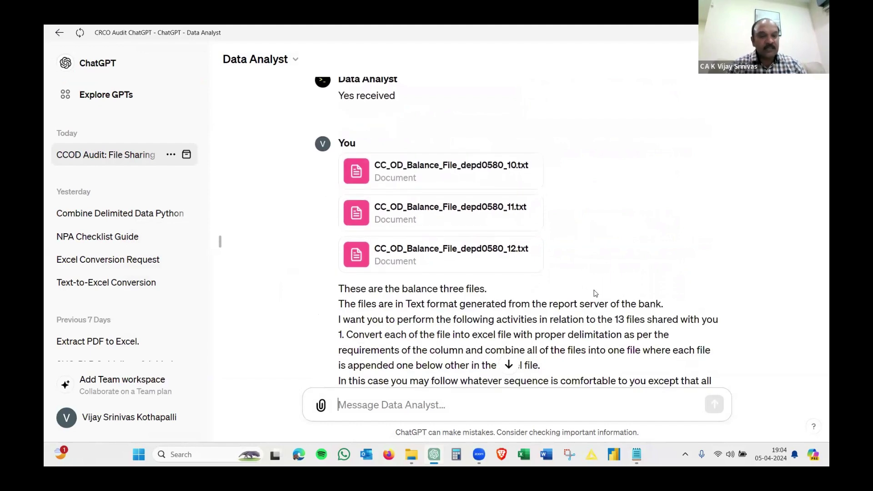
scroll(594, 294, "down", 2)
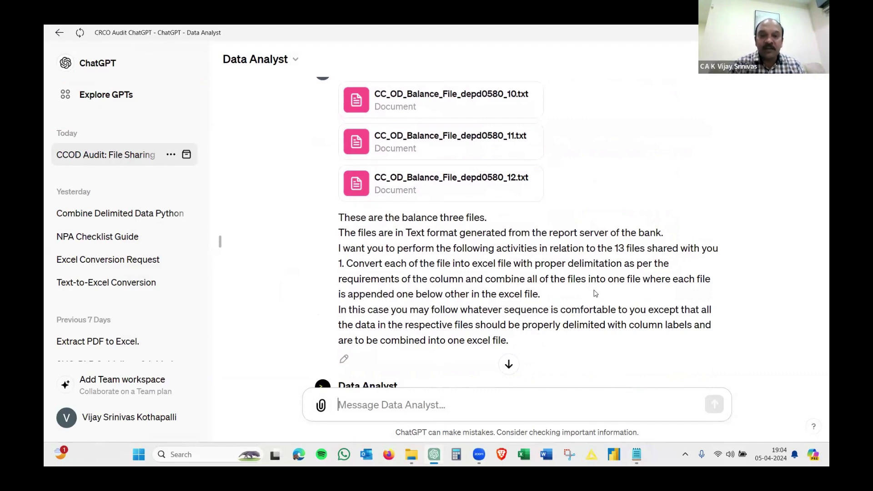
scroll(595, 293, "down", 1)
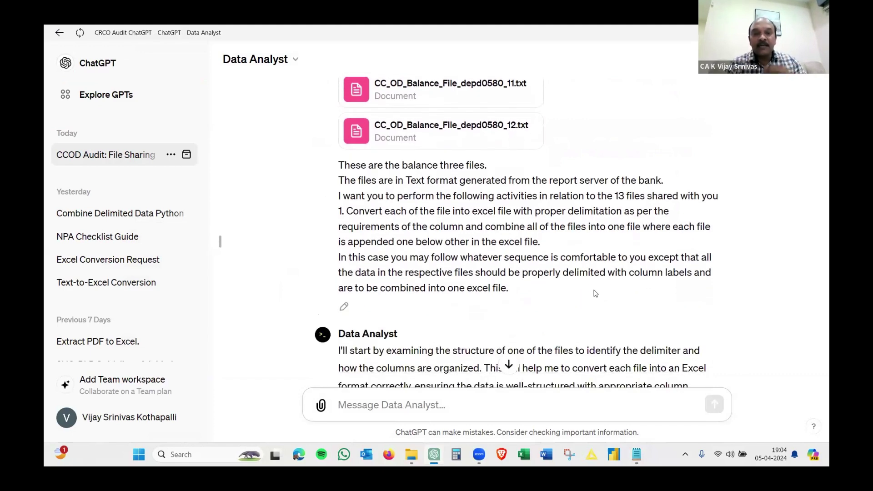
scroll(565, 312, "down", 2)
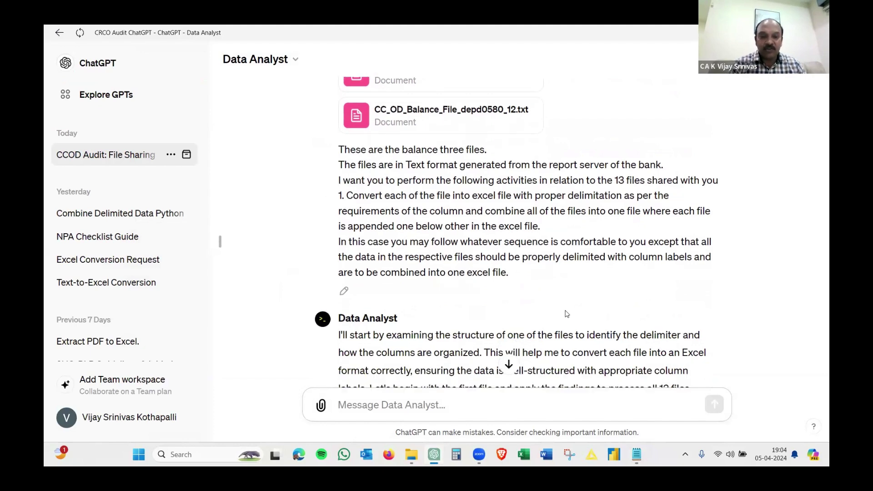
scroll(566, 311, "down", 6)
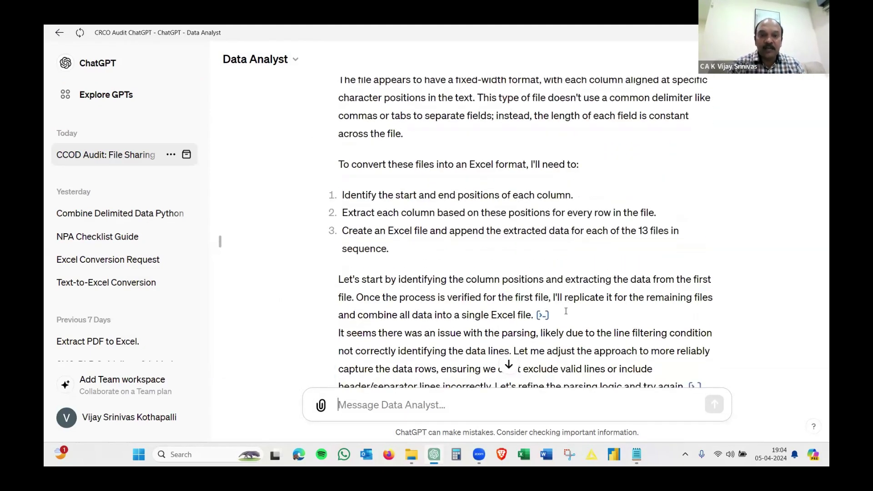
scroll(566, 314, "down", 10)
scroll(566, 314, "down", 10)
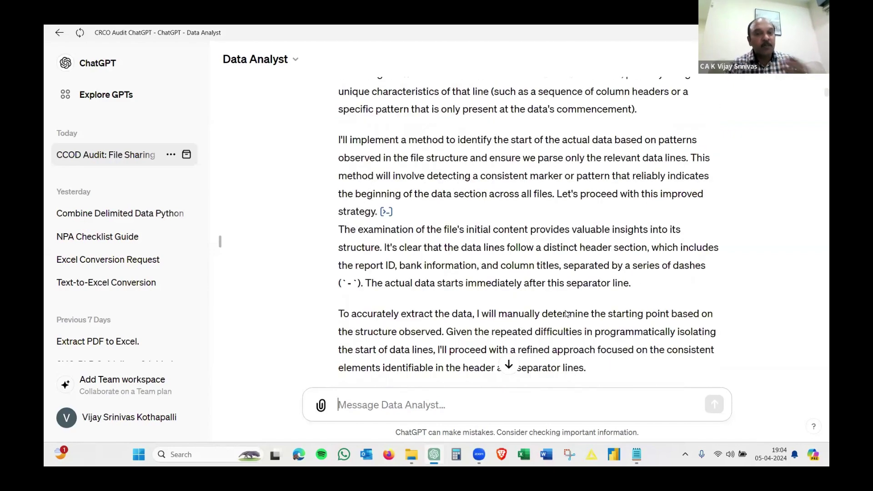
scroll(566, 312, "down", 8)
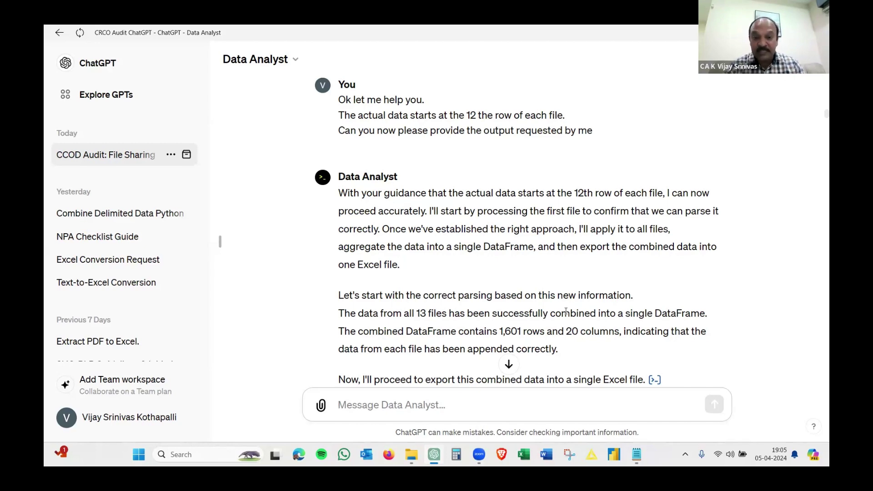
- Scroll to the local Python workaround: pip install pandas openpyxl and the process_ccod_files.py script
scroll(565, 311, "down", 9)
scroll(566, 311, "down", 20)
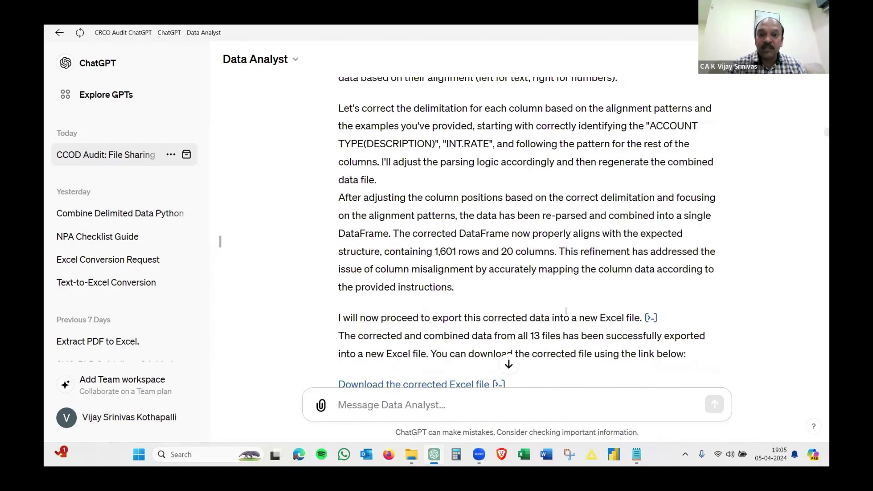
scroll(566, 314, "down", 20)
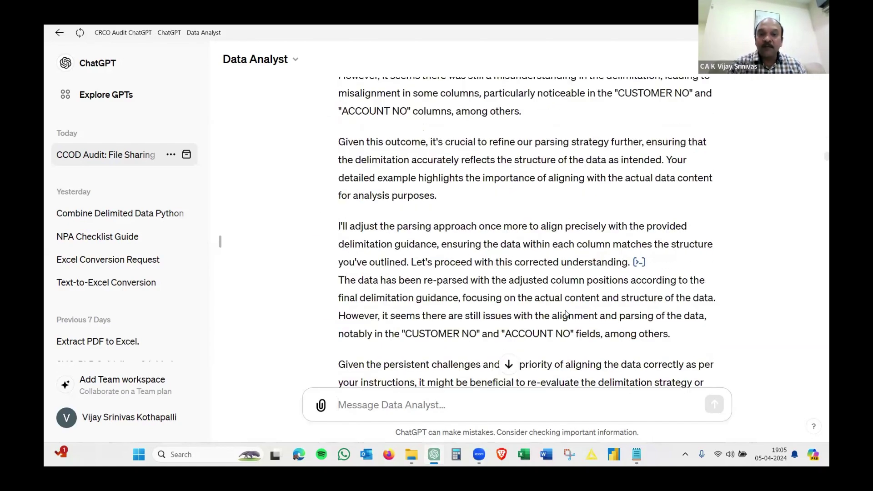
scroll(566, 311, "down", 20)
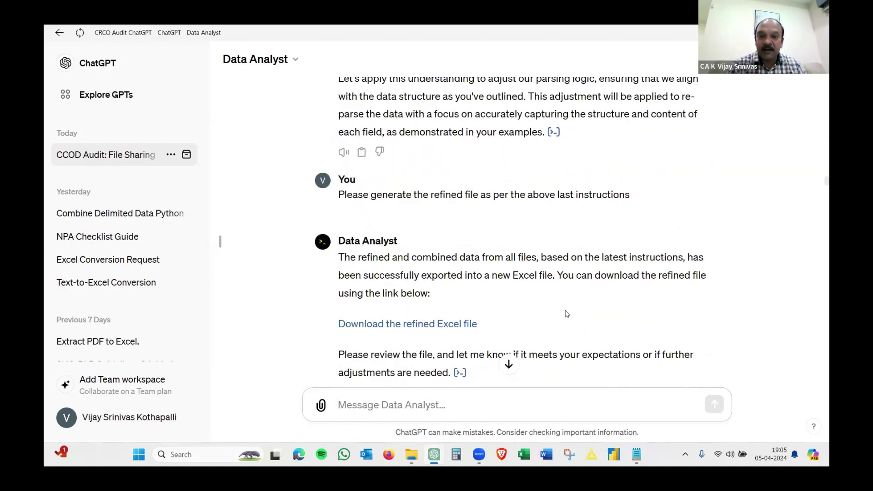
scroll(567, 314, "down", 20)
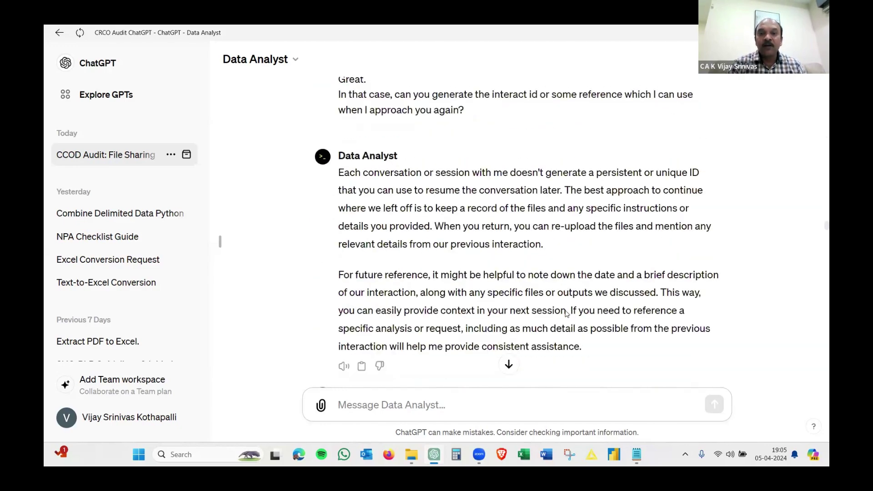
scroll(567, 314, "down", 20)
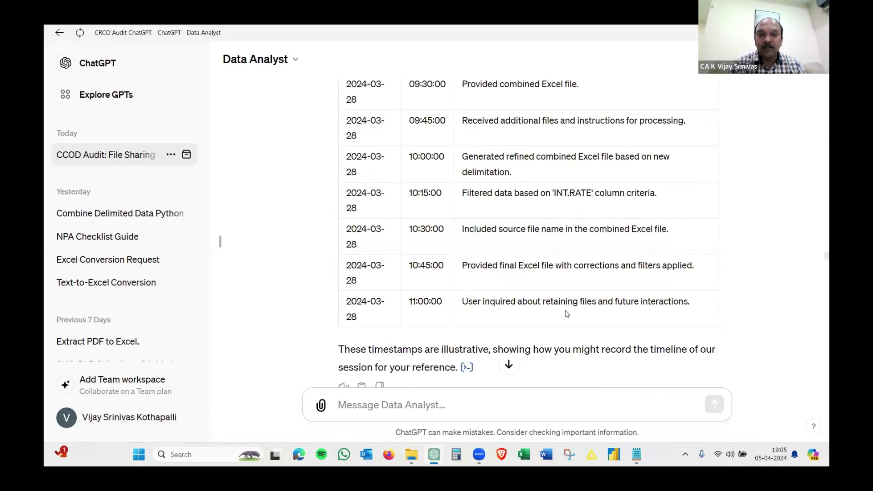
scroll(566, 312, "down", 20)
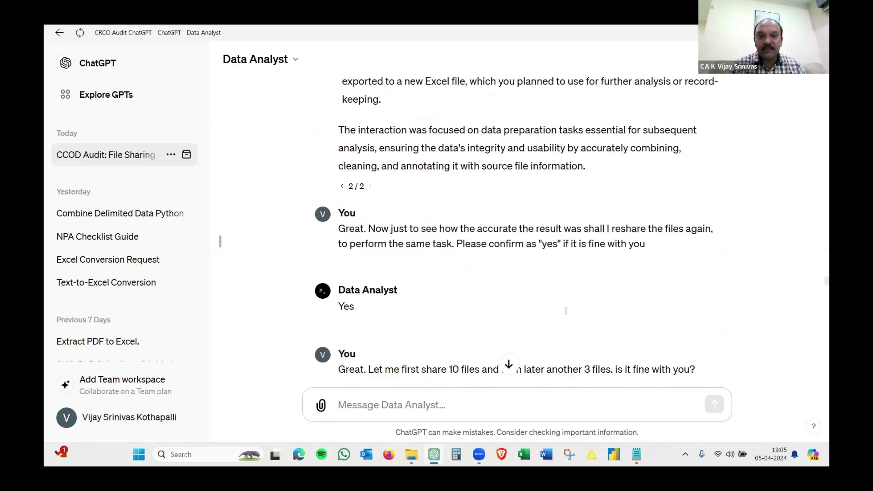
scroll(566, 314, "down", 20)
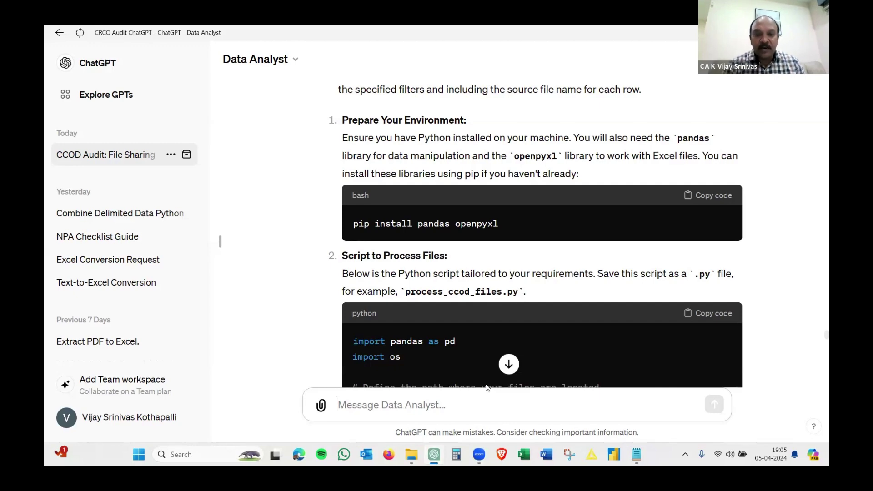
- Open process_ccod_files.py from the Hackathon folder with Notepad
left_click(415, 453)
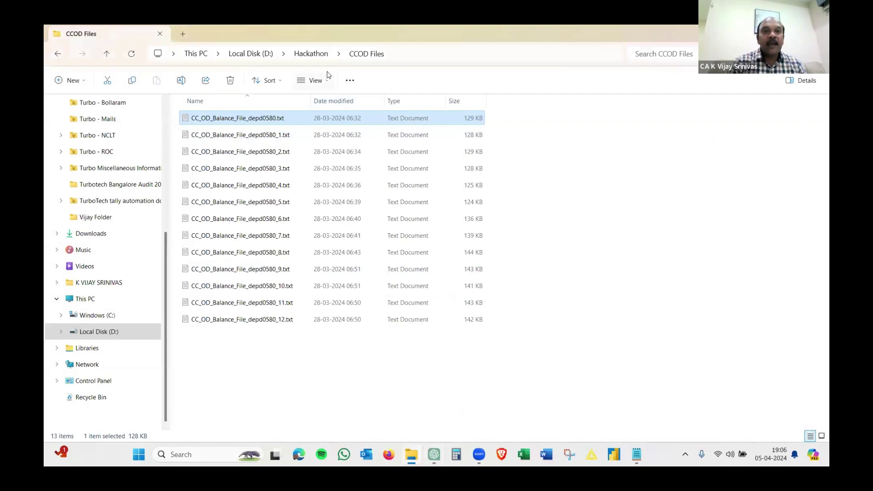
left_click(313, 54)
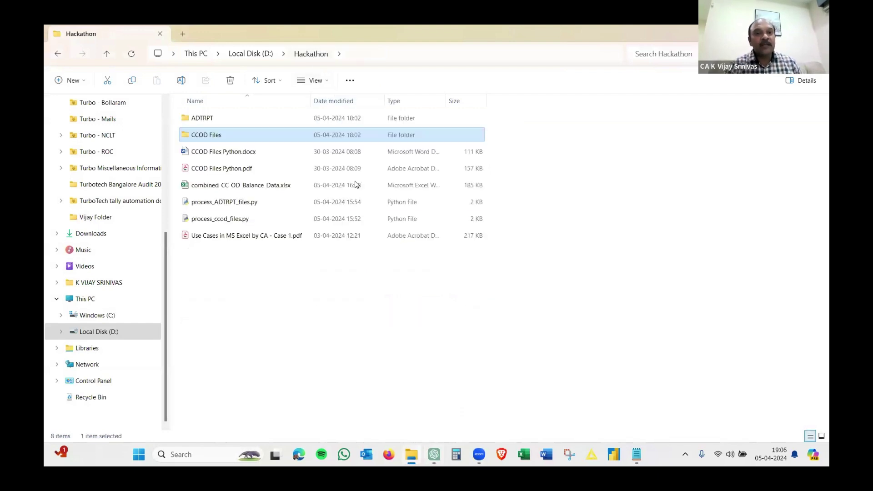
left_click(237, 220)
right_click(237, 220)
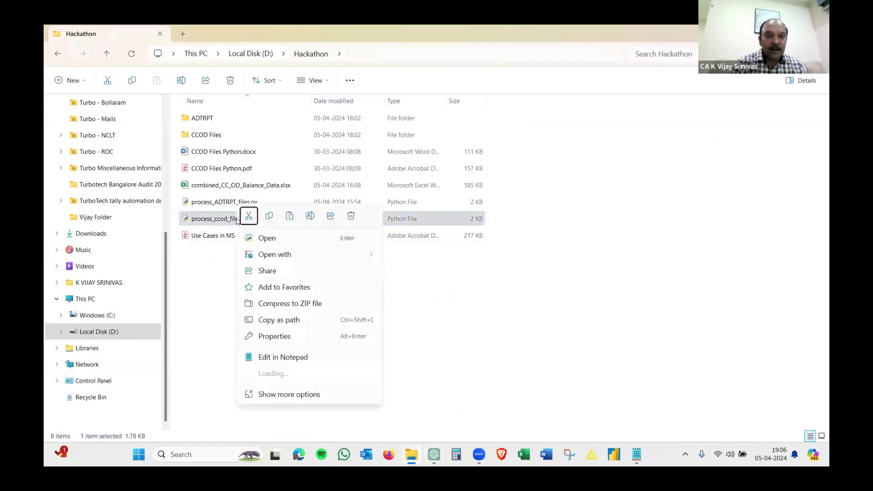
mouse_move(291, 254)
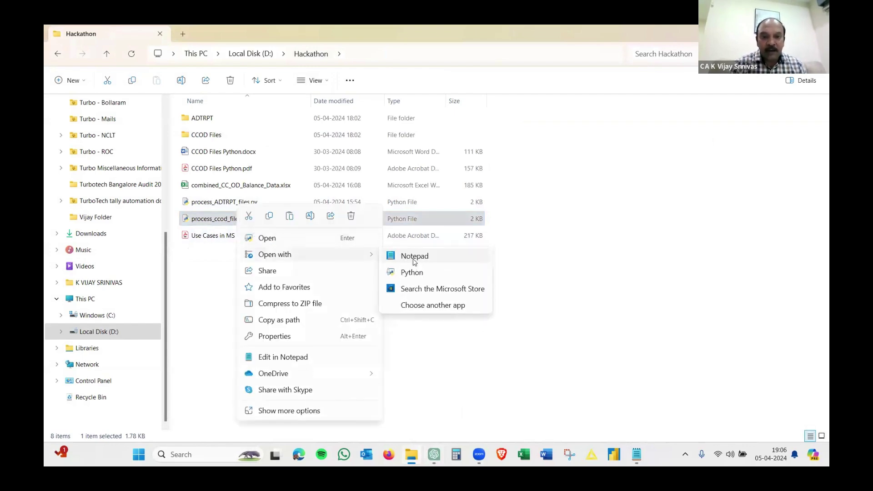
left_click(414, 259)
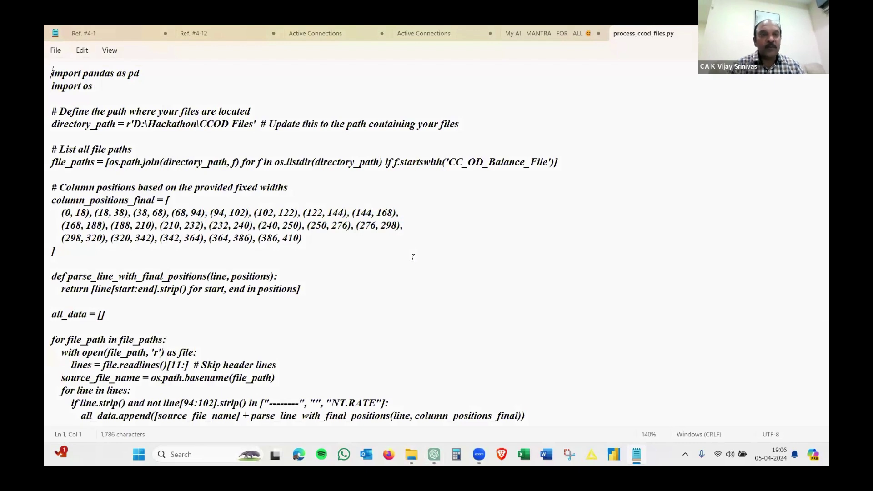
- Compare the script's D:\Hackathon\CCOD Files path with the placeholder path in ChatGPT's script
left_click_drag(133, 123, 172, 126)
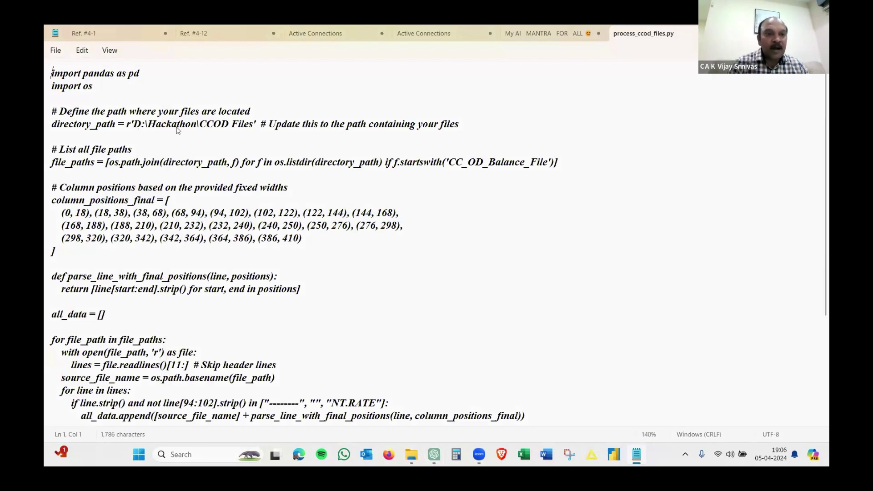
left_click_drag(231, 128, 252, 124)
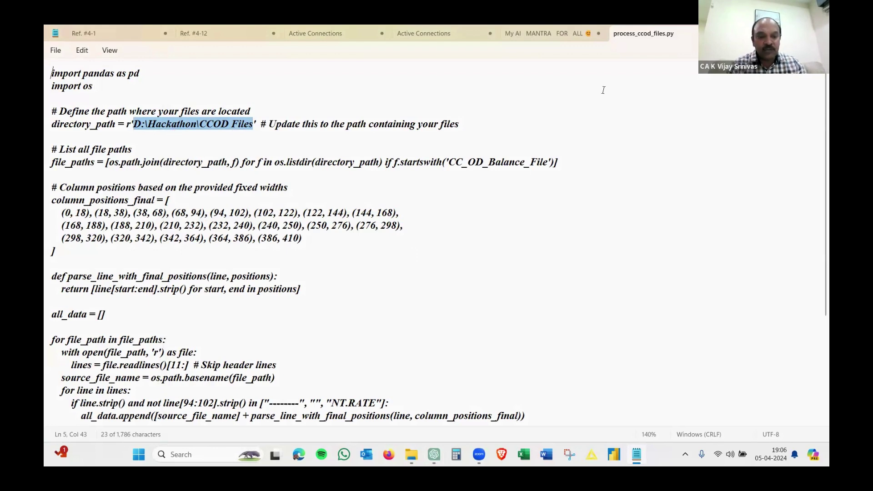
key("alt+Tab")
key("alt+Tab")
key("Tab")
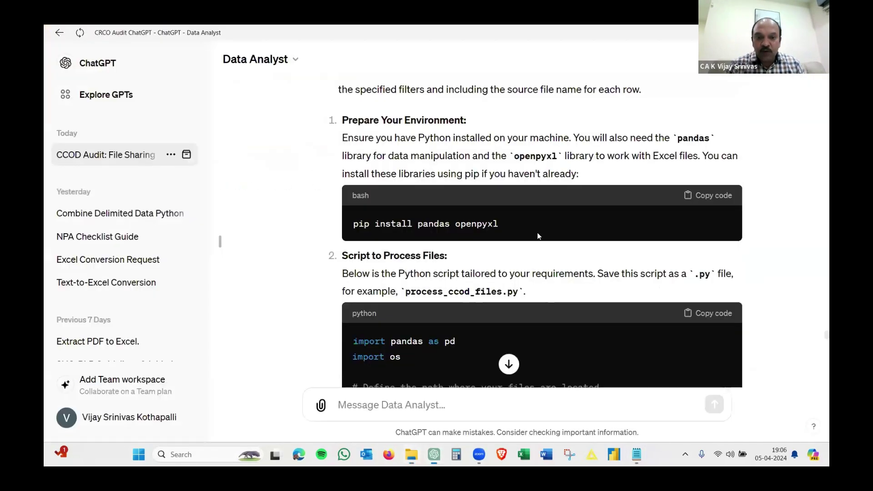
scroll(537, 236, "down", 4)
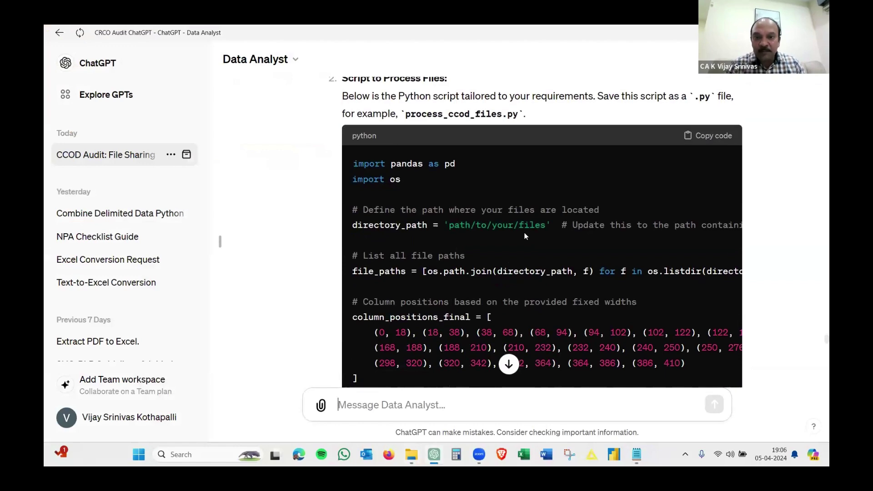
left_click_drag(454, 225, 530, 226)
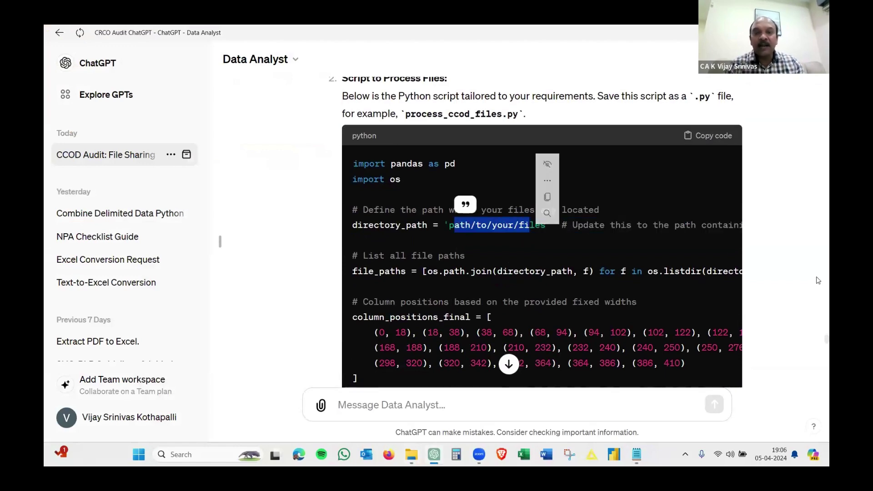
- Return to Notepad and close process_ccod_files.py
key("alt+Tab")
key("alt+Tab")
key("Tab")
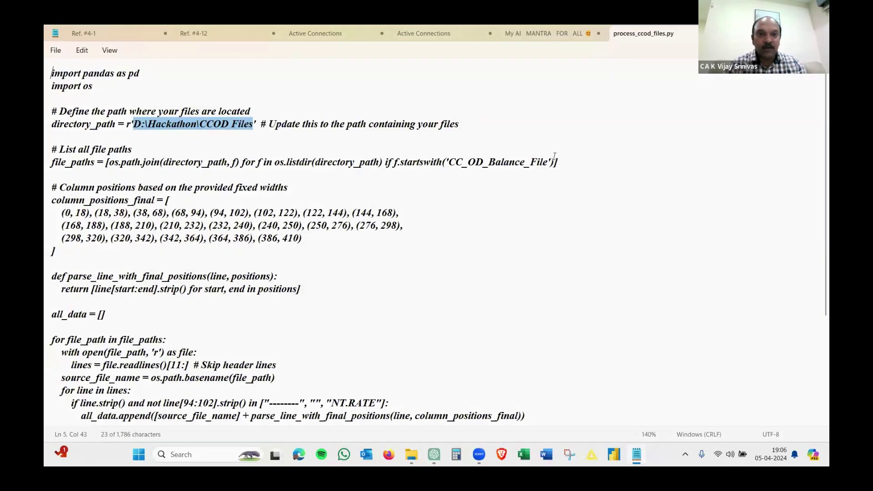
key("ctrl+w")
key("alt+Tab")
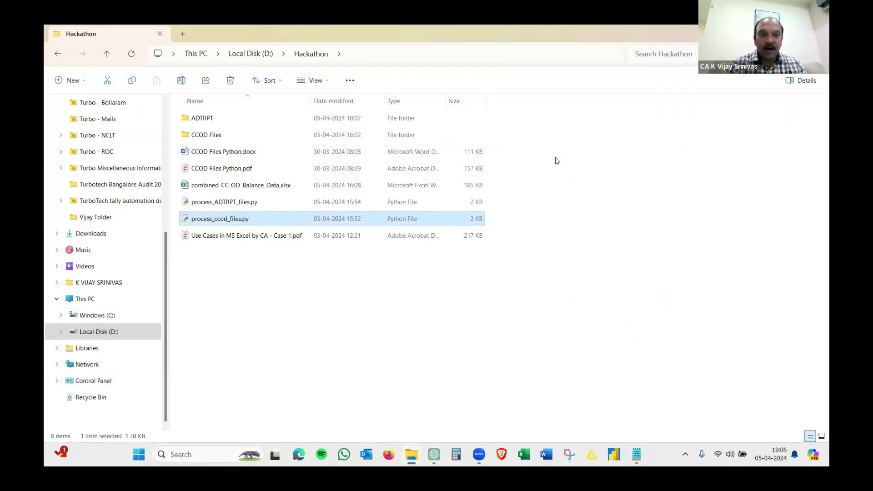
double_click(464, 132)
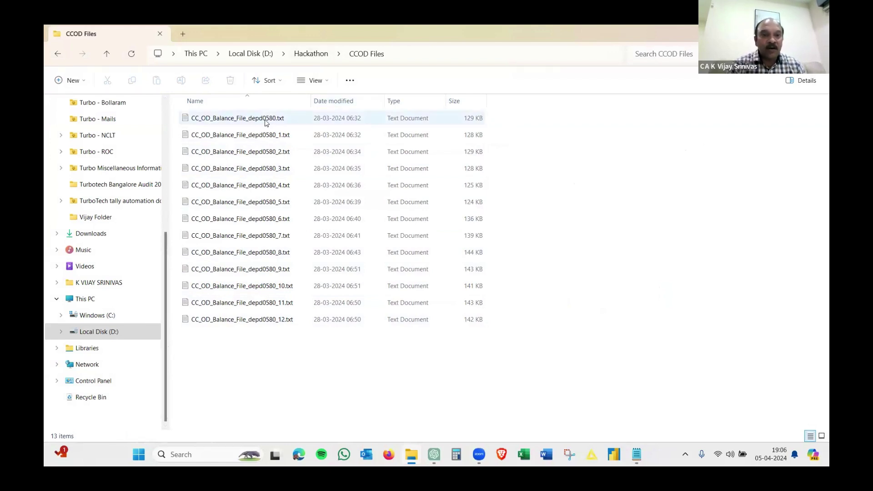
left_click(310, 53)
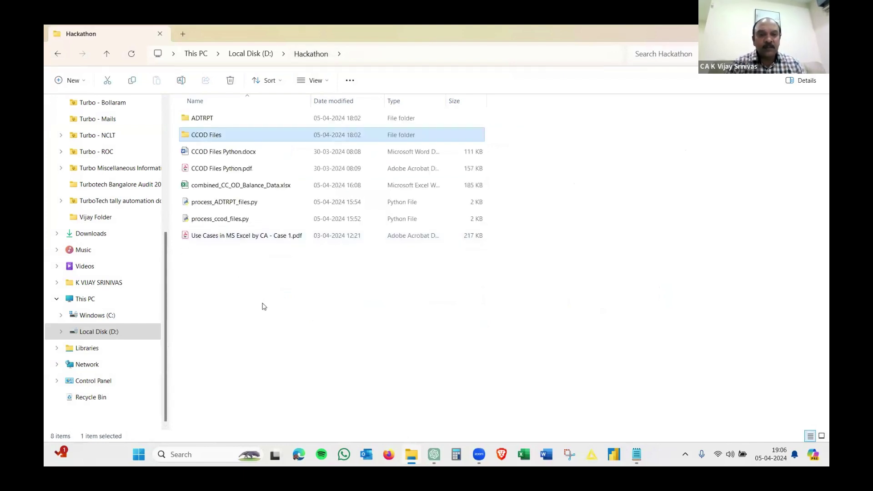
- Launch Command Prompt and change to the D:\hackathon folder
left_click(219, 453)
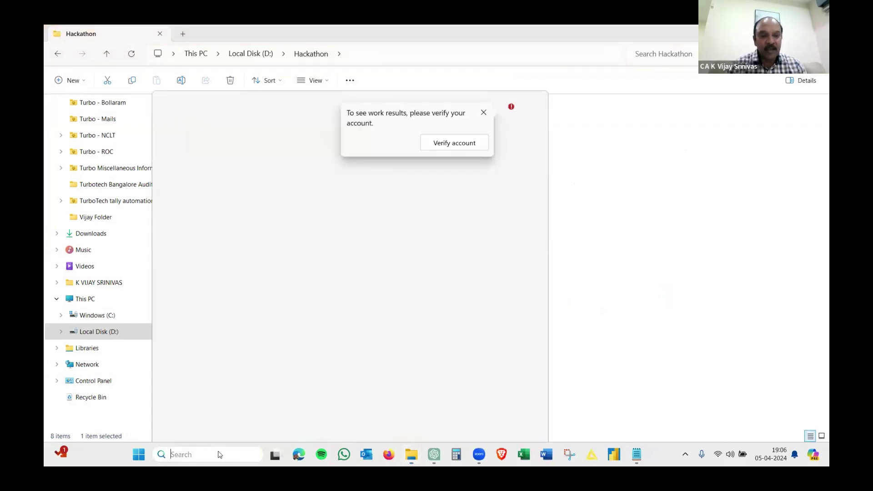
type("cmd")
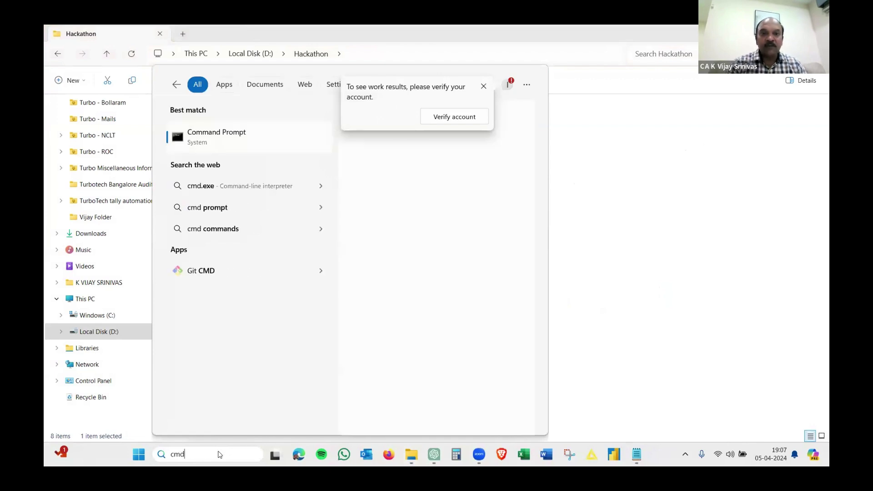
key("Escape")
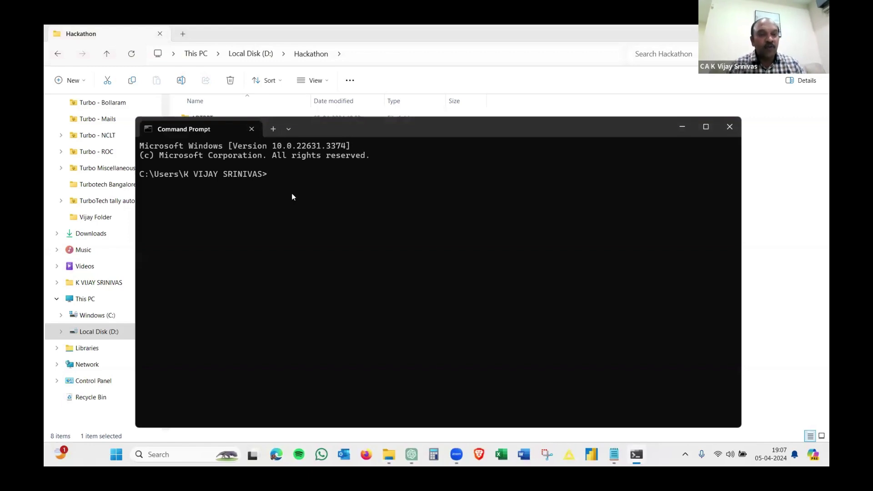
type("d:")
key("Return")
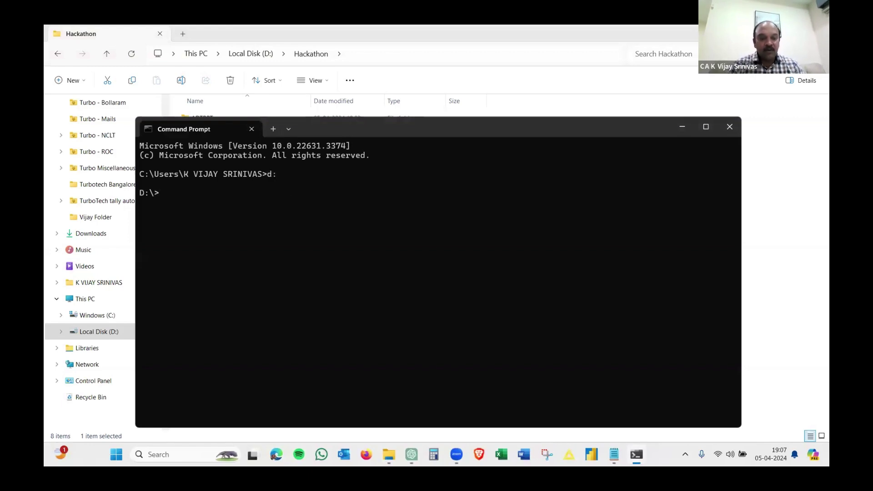
type("cd ")
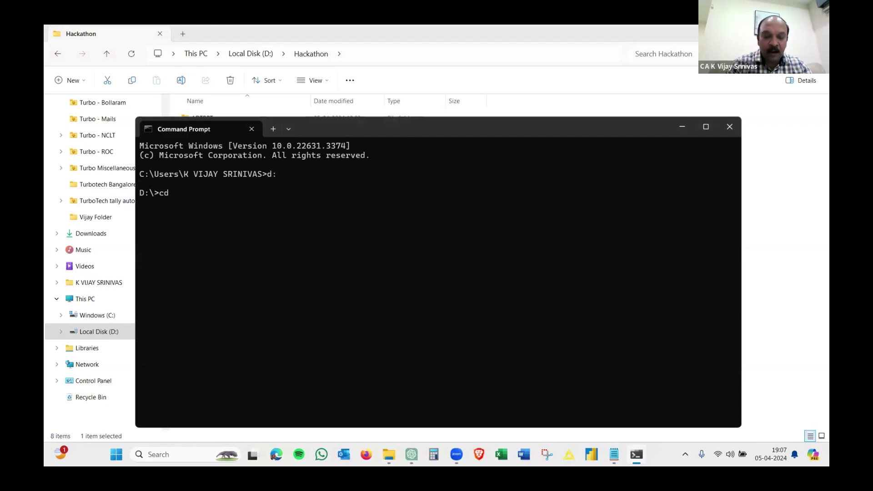
type("hackathon")
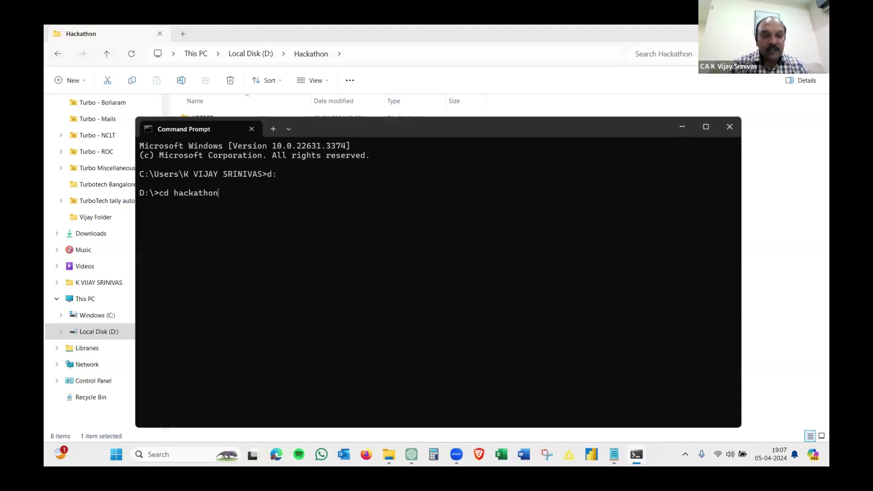
key("Return")
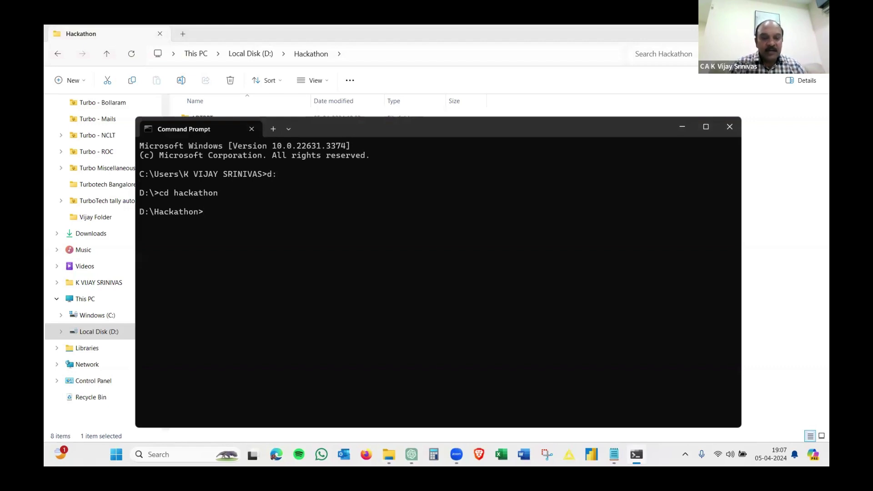
- Run python process_ccod_files.py, copying the script name from Explorer
type("python")
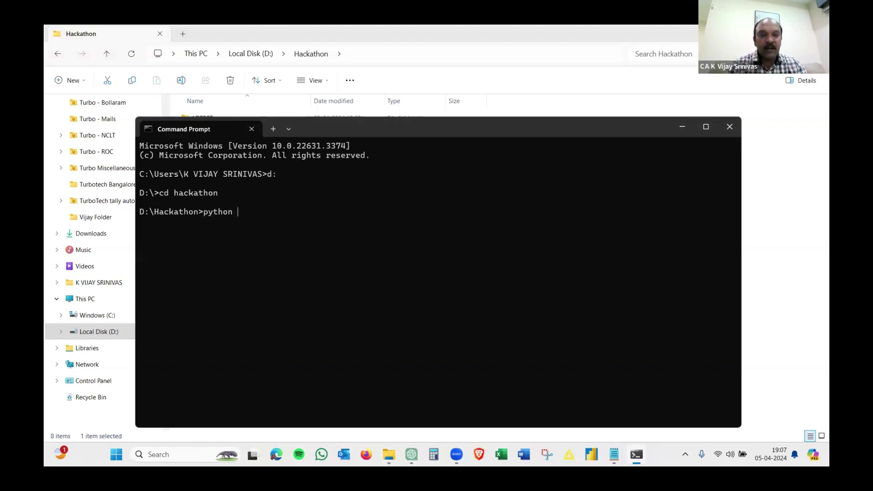
key("alt+Tab")
key("Down")
key("Down")
key("Down")
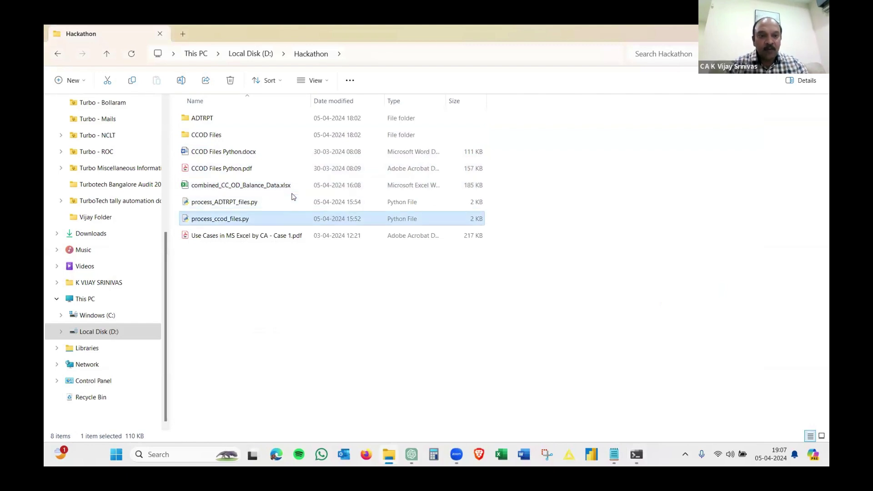
key("F2")
key("shift+Right")
key("shift+Right")
key("shift+Right")
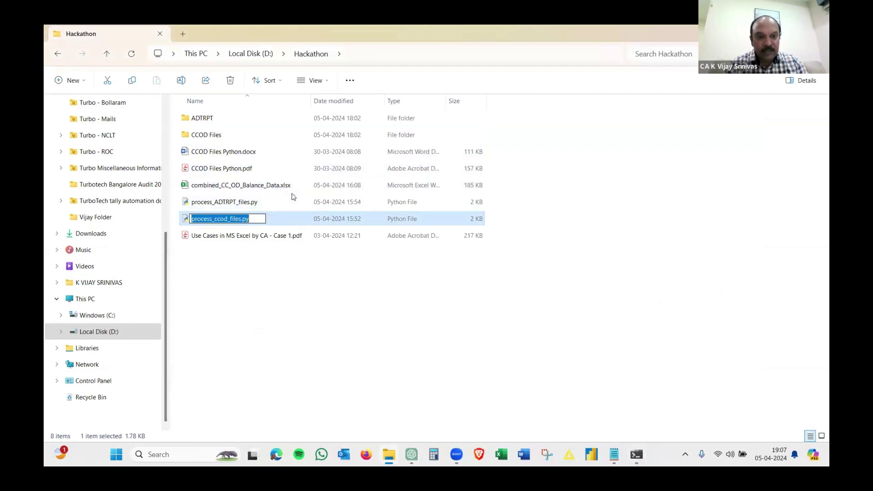
key("ctrl+c")
key("alt+Tab")
key("ctrl+v")
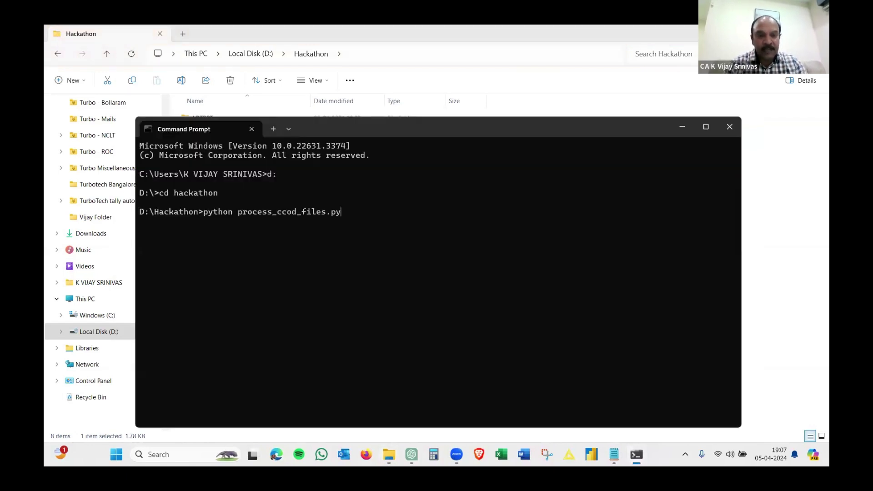
key("Return")
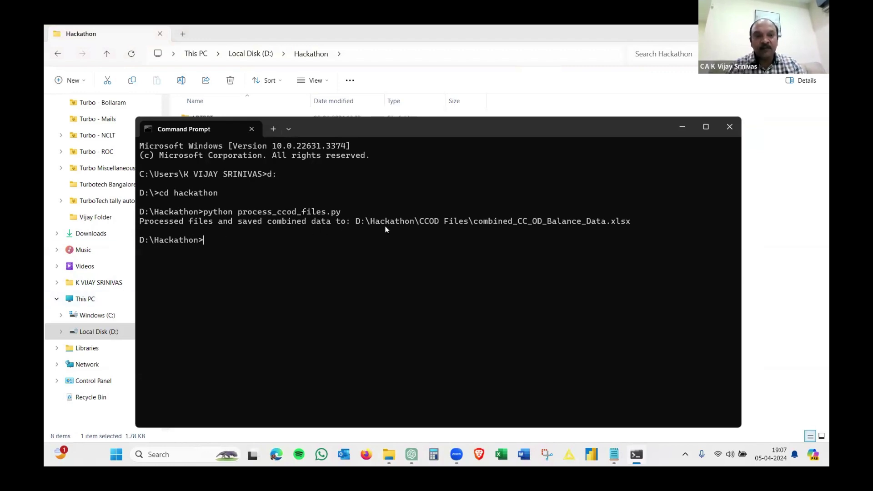
key("alt+Tab")
- Open combined_CC_OD_Balance_Data.xlsx from the CCOD Files folder in Excel
double_click(242, 136)
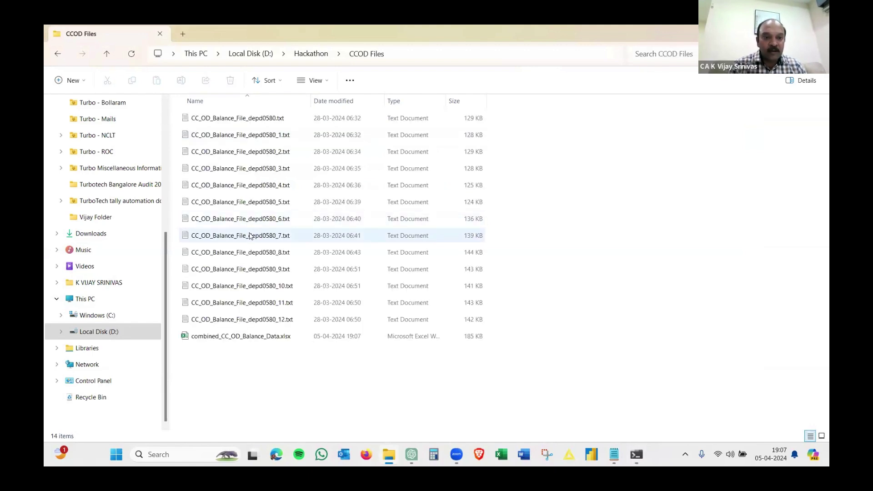
left_click(236, 340)
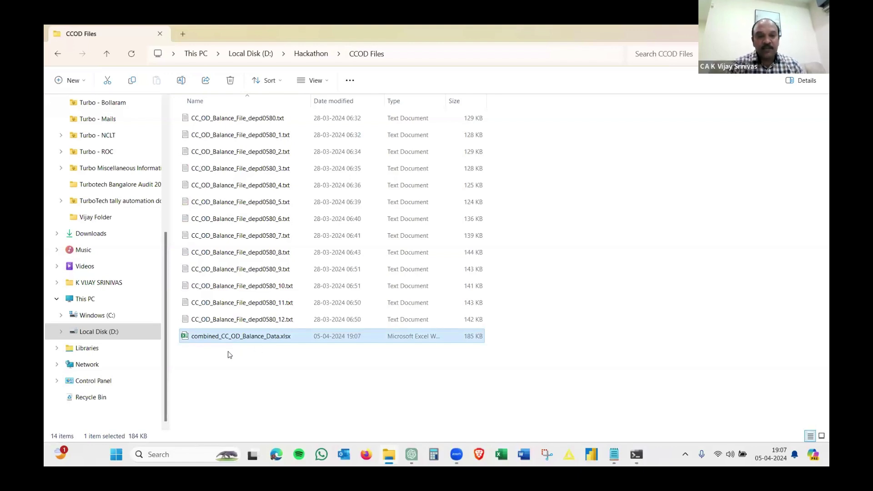
double_click(227, 337)
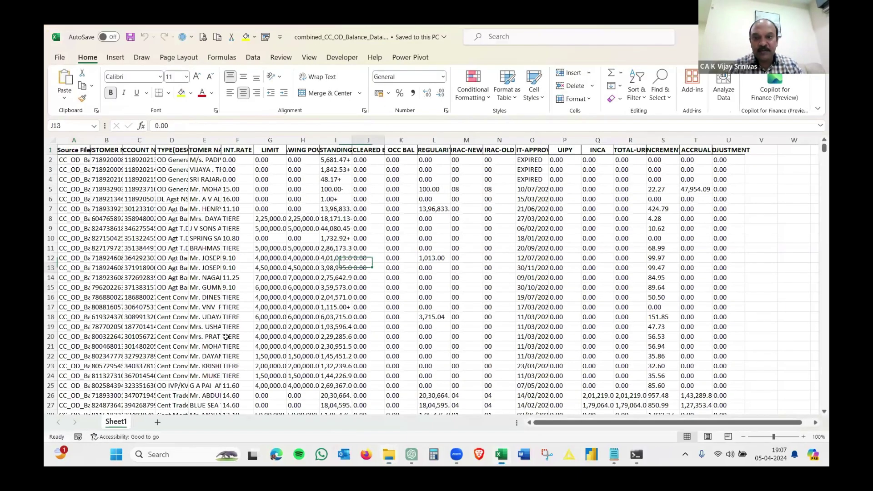
- Jump to the last row to confirm the combined data ends at row 1602
key("ctrl+Home")
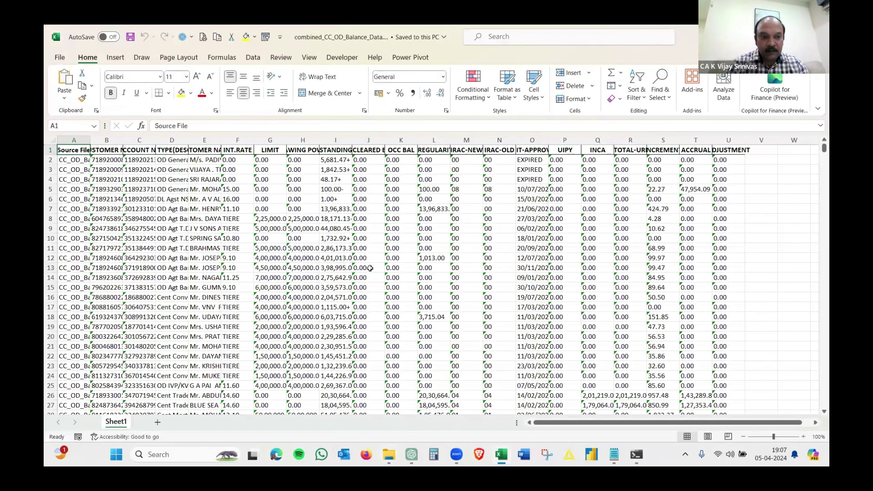
key("ctrl+Down")
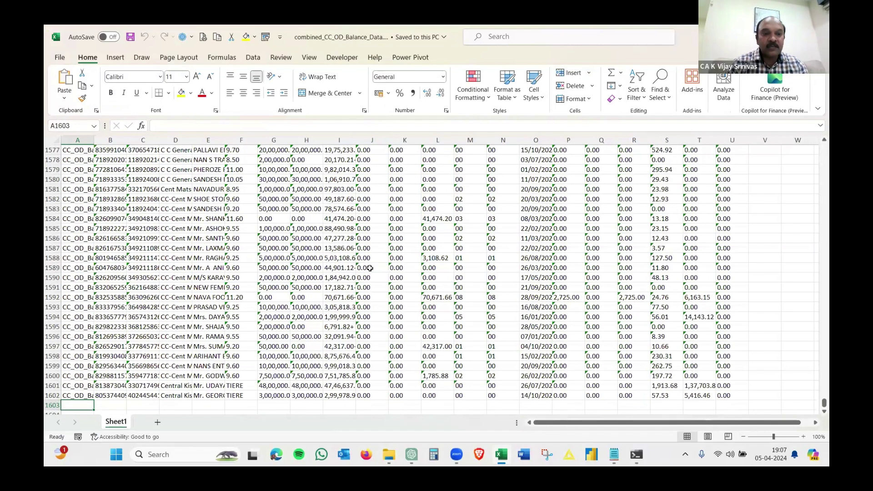
key("ctrl+Home")
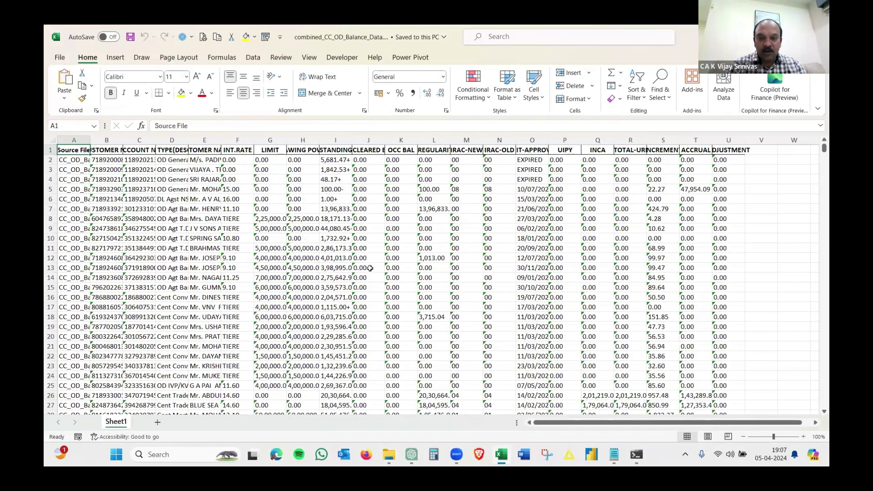
- Auto-fit all columns of the data range, then close the workbook
key("ctrl+shift+End")
key("alt")
key("o")
key("c")
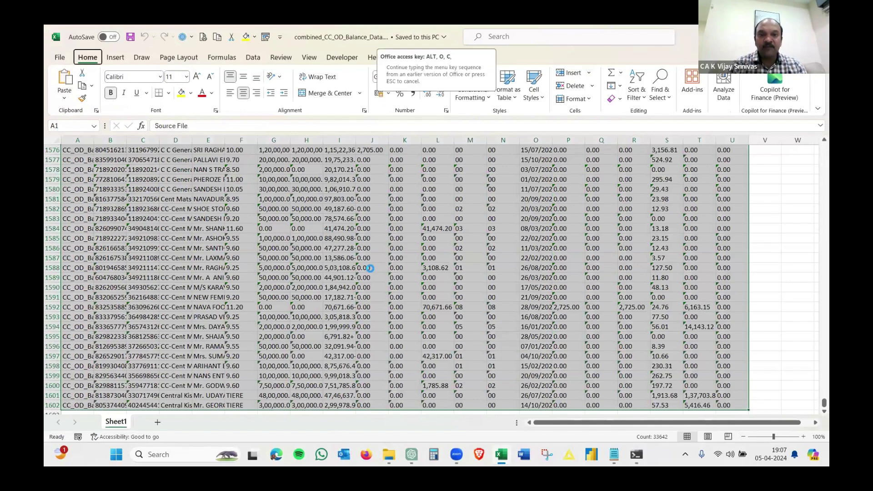
key("a")
key("ctrl+Home")
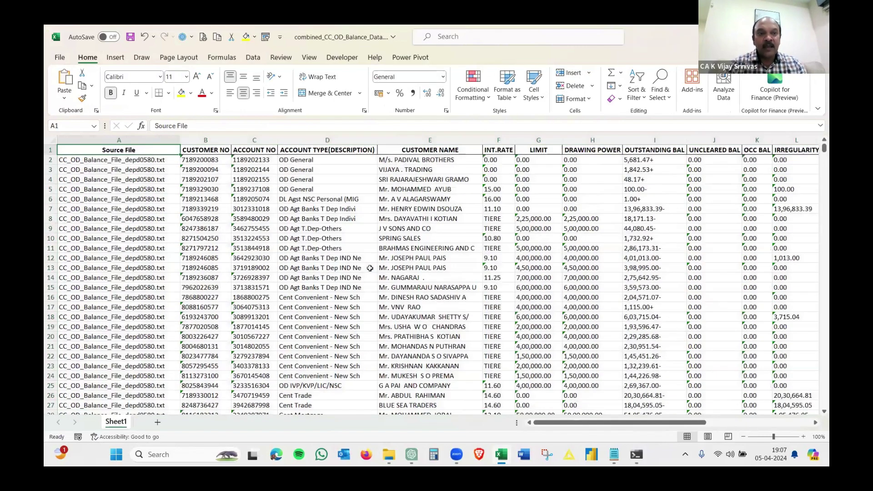
key("ctrl+z")
key("ctrl+y")
key("Down")
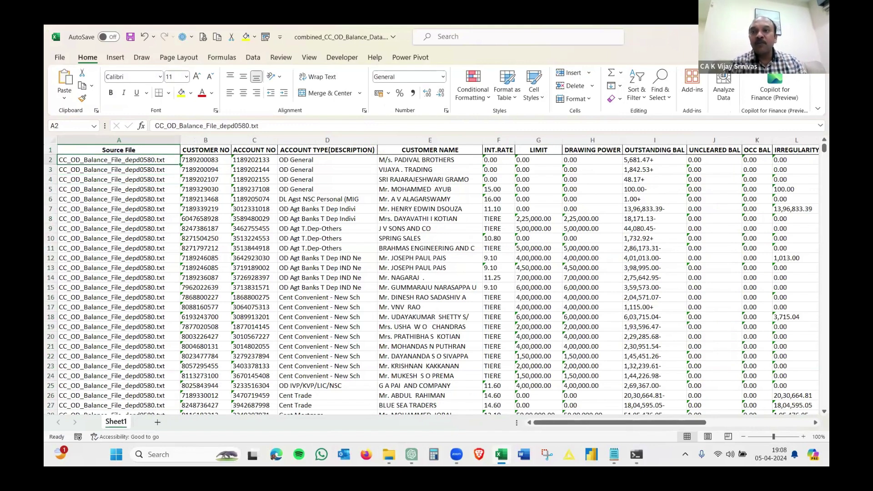
key("alt+F4")
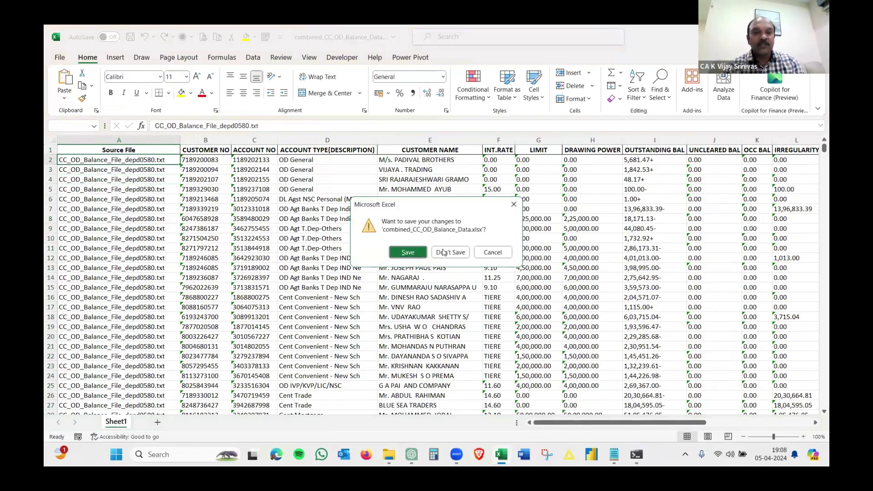
- Discard the workbook changes and open ADTRPT_APRIL_2023.txt from the ADTRPT folder
left_click(445, 253)
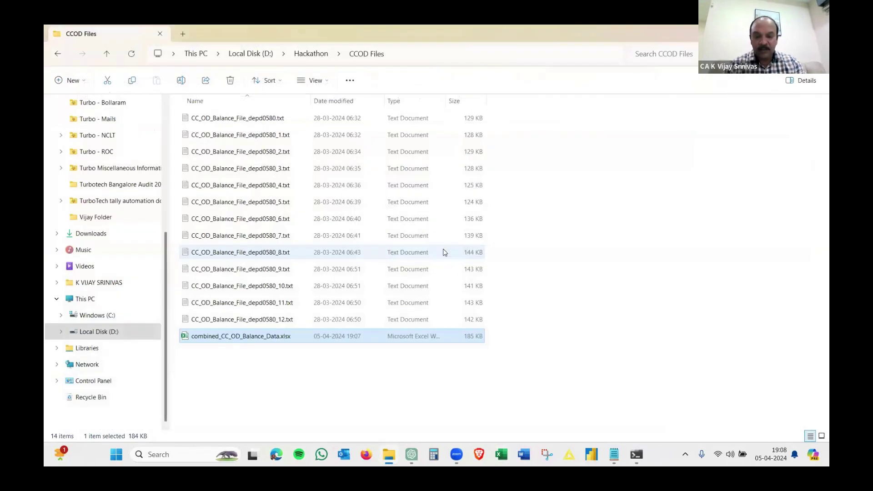
key("alt+Left")
key("alt+Right")
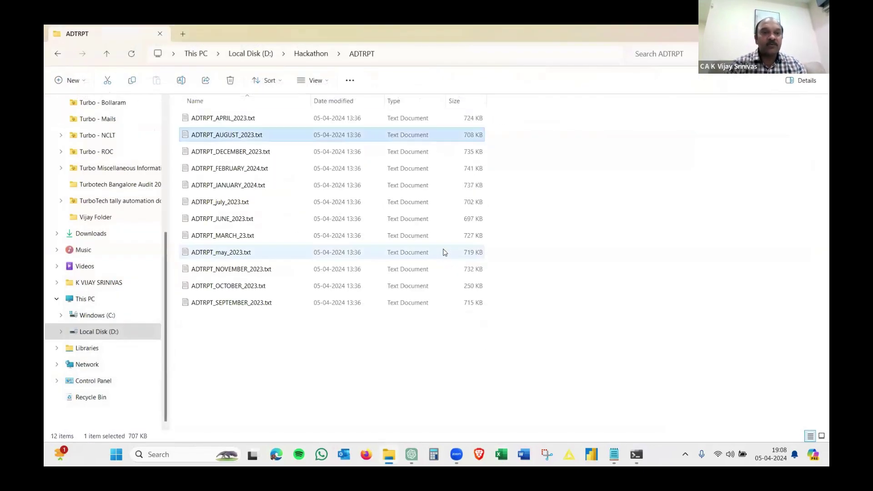
key("Up")
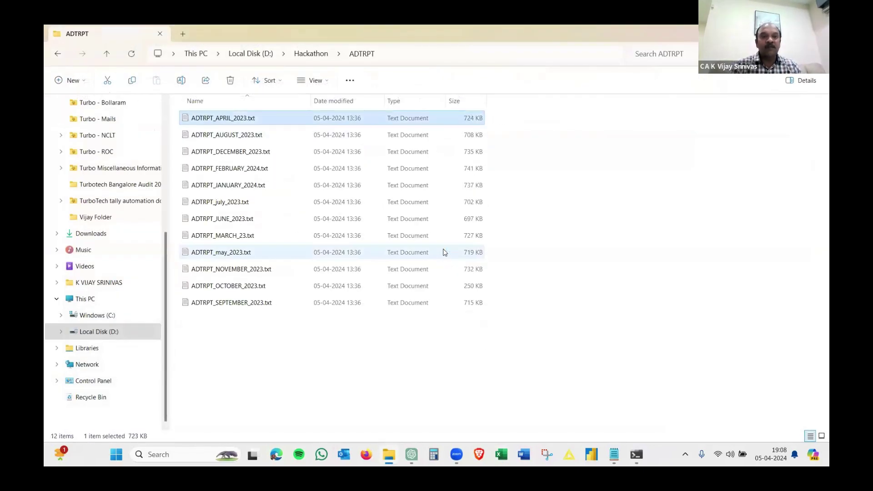
key("Return")
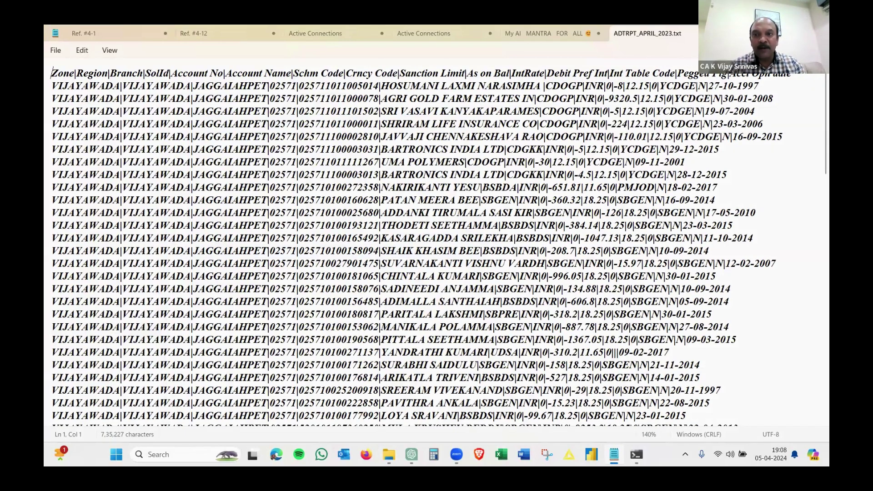
- Close the April report and bring the Combine Delimited Data ChatGPT chat forward
key("ctrl+w")
key("alt+Tab")
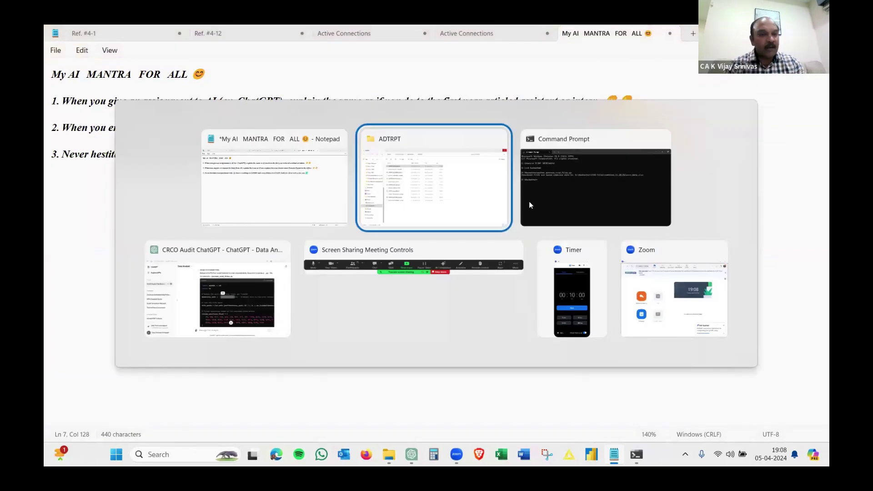
left_click(246, 273)
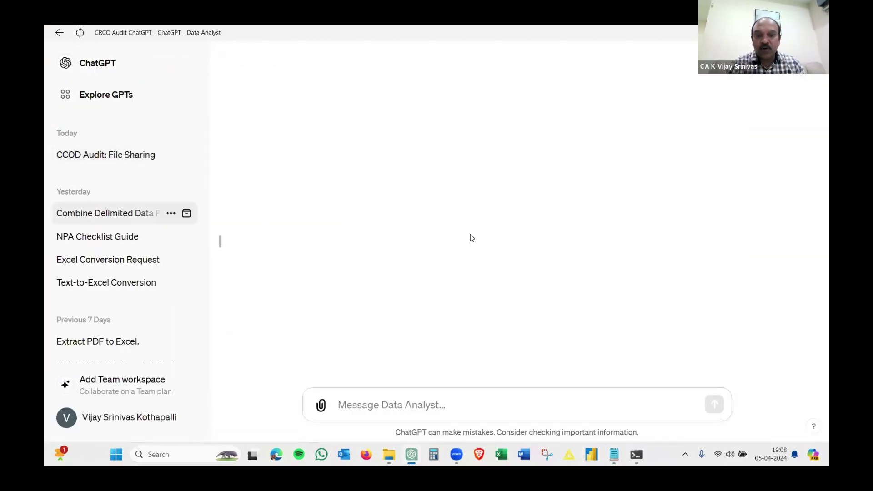
- Review the earlier prompt and Python code for combining pipe-delimited files, then return to the ADTRPT folder
scroll(472, 238, "up", 15)
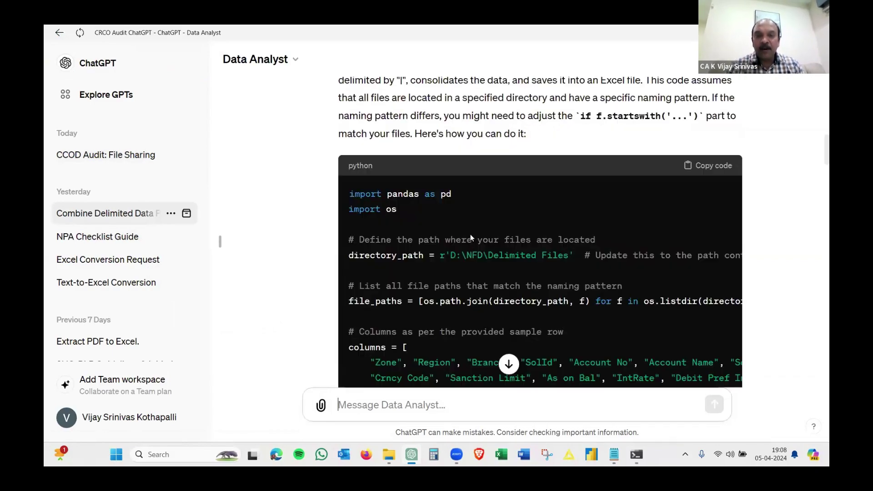
scroll(471, 234, "up", 10)
scroll(471, 237, "down", 10)
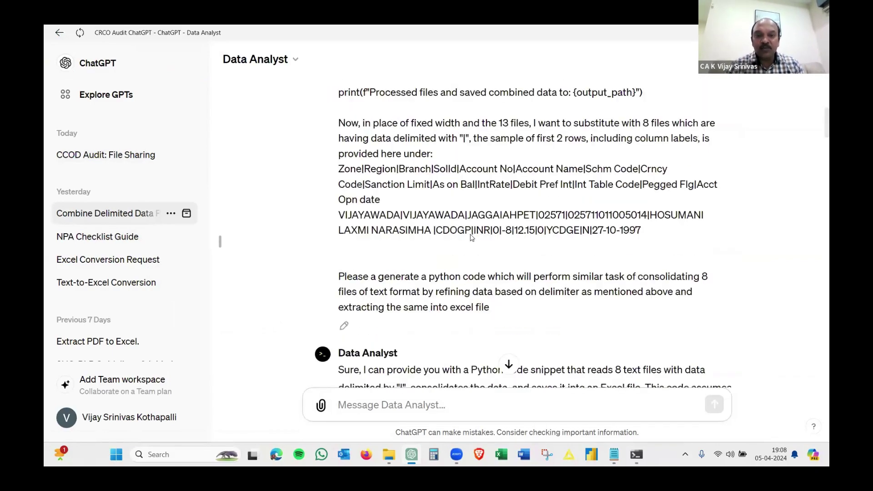
scroll(470, 234, "down", 8)
scroll(471, 234, "up", 1)
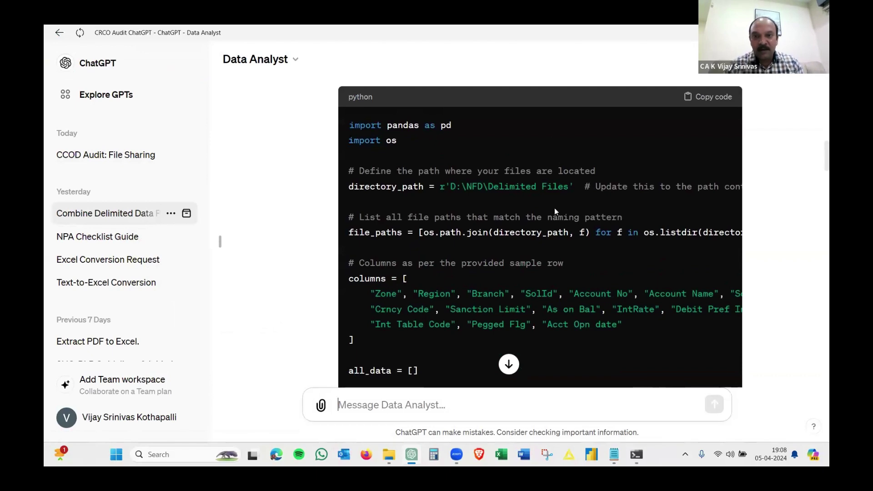
scroll(554, 208, "down", 2)
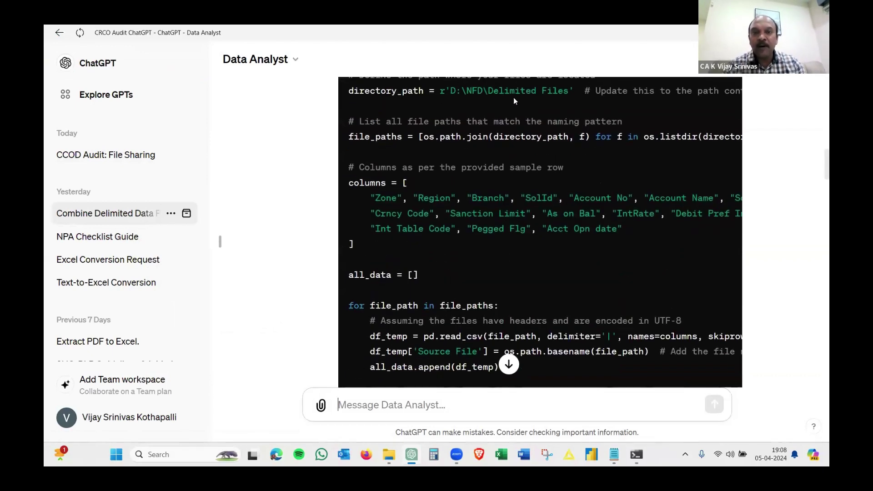
key("alt+Tab")
key("alt+Tab")
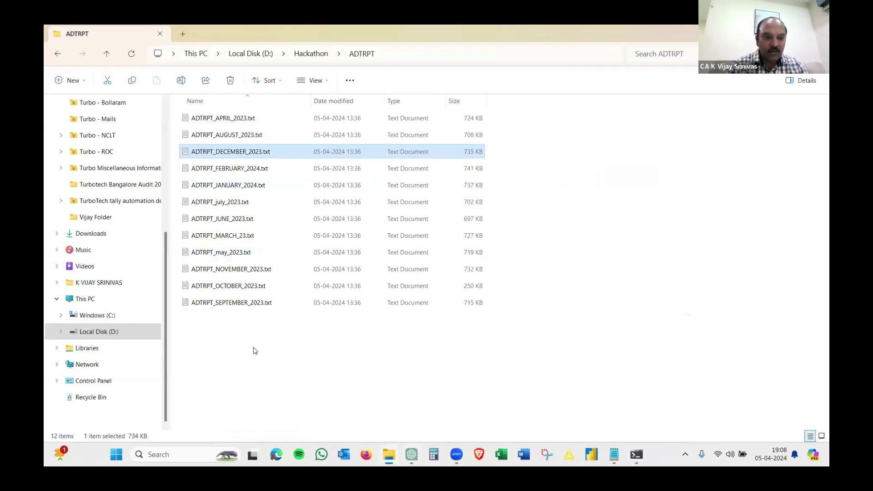
- Go back to the Hackathon folder and open process_ADTRPT_files.py in Notepad
left_click(254, 350)
key("BackSpace")
key("Down")
key("Down")
key("Down")
key("Down")
key("Down")
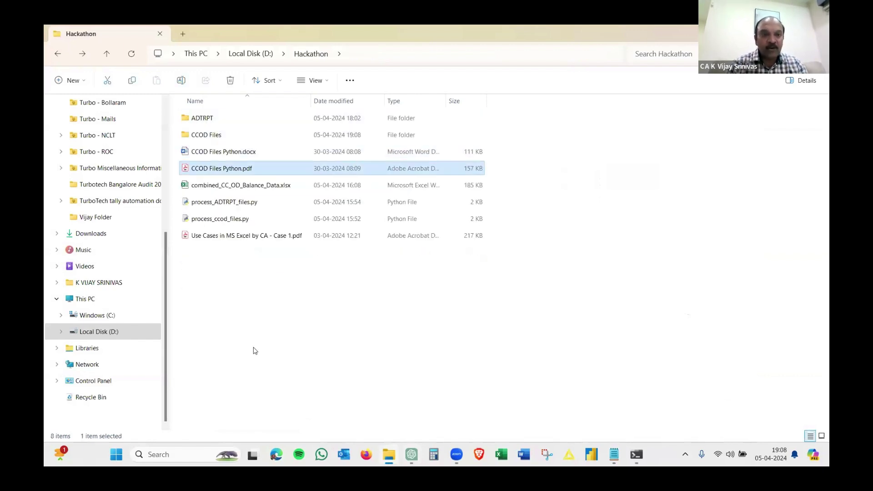
left_click(252, 211)
right_click(253, 210)
left_click(254, 206)
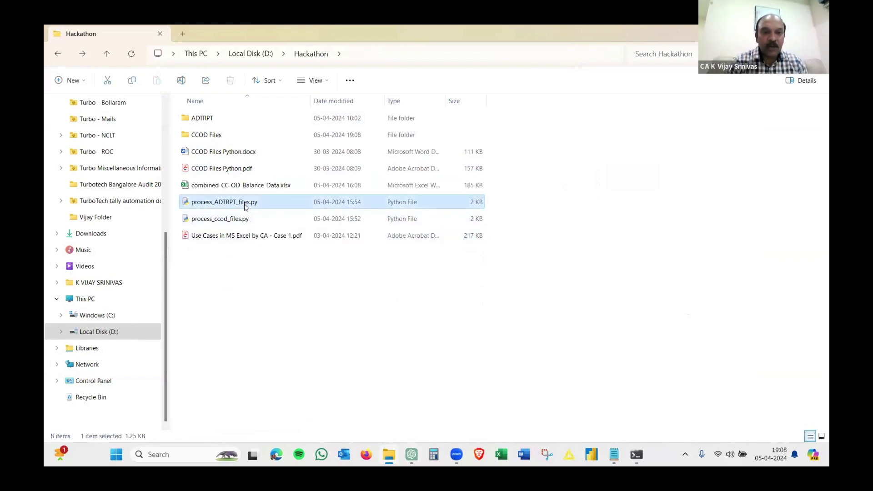
right_click(257, 205)
mouse_move(300, 254)
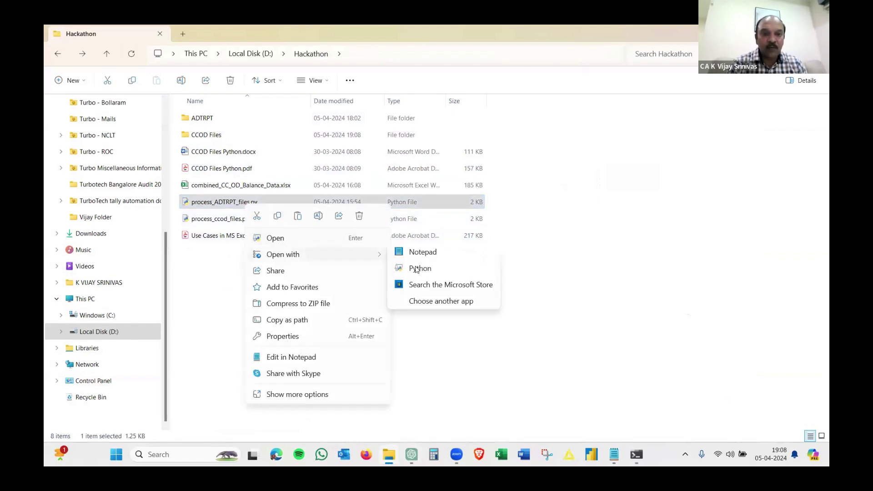
left_click(416, 258)
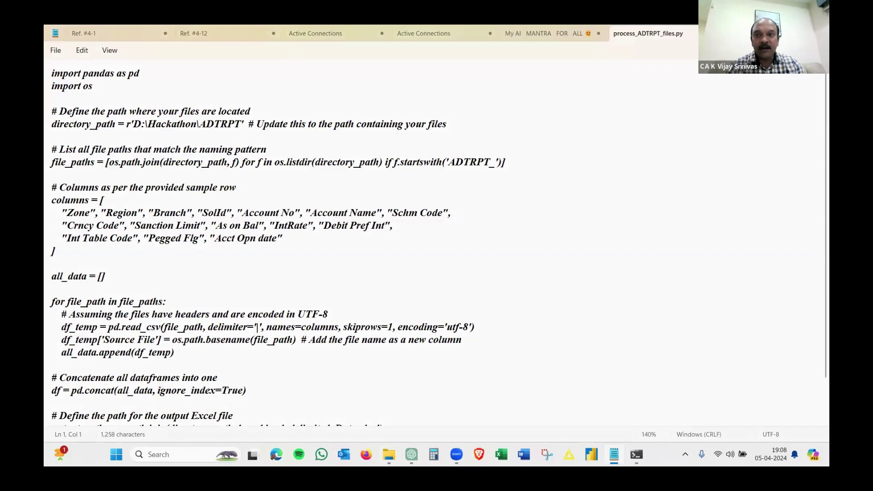
- Close the reviewed script and return to the Hackathon folder window
key("ctrl+w")
key("alt+Tab")
key("ctrl+a")
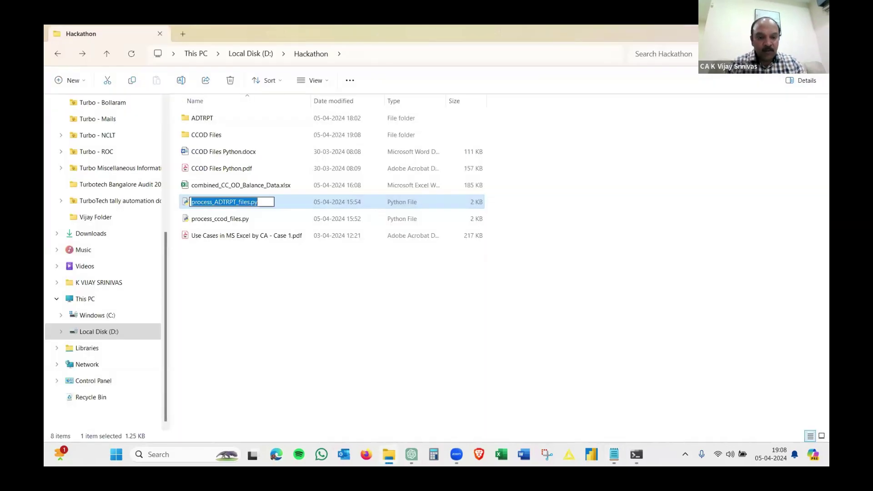
left_click(636, 454)
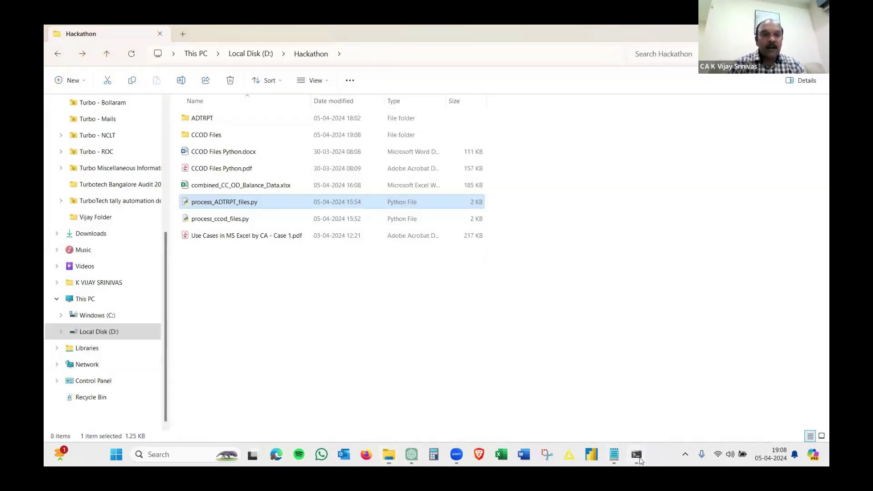
- Run 'python process_ADTRPT_files.py' at D:\Hackathon to produce combined_delimited_Data.xlsx
type("python process_ADTRPT_files.py")
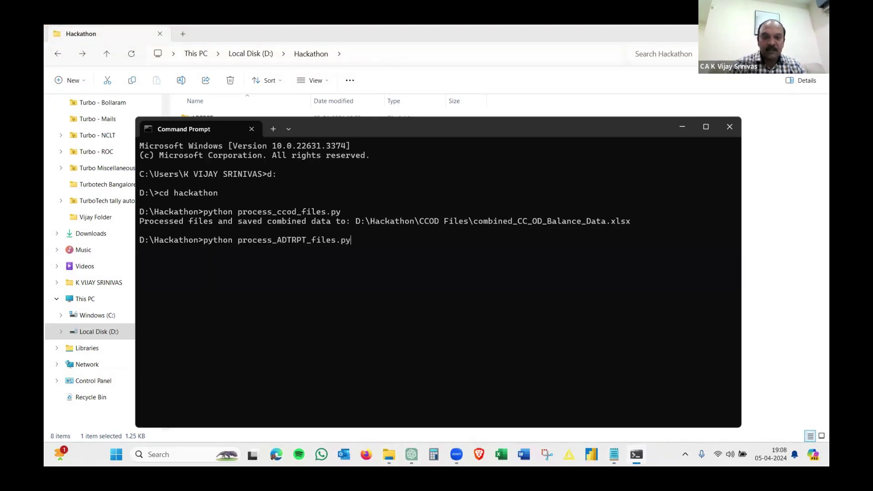
key("Return")
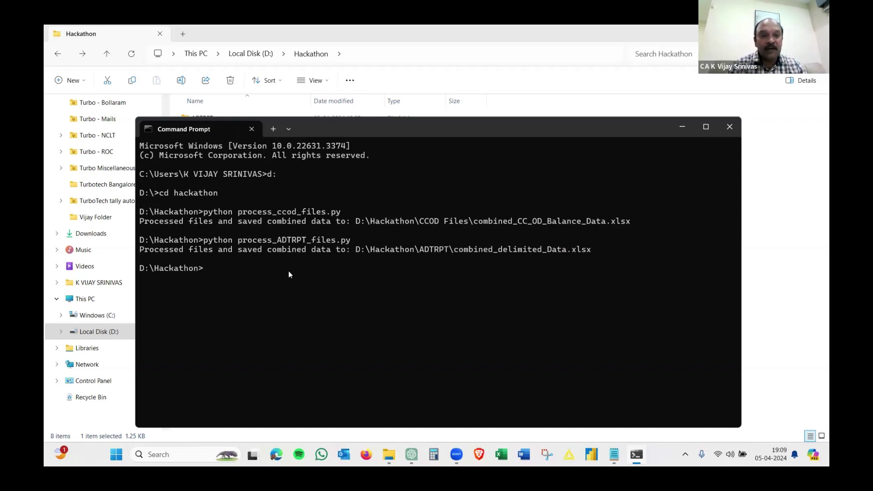
key("alt+Tab")
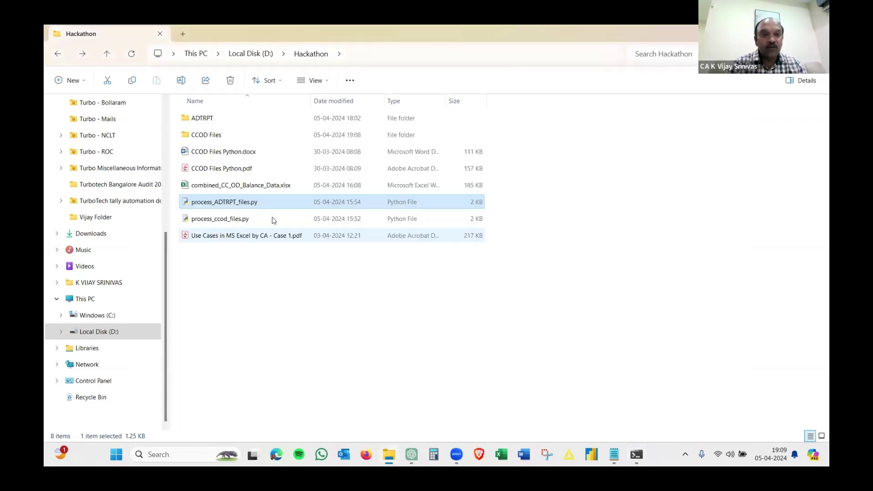
- Open combined_delimited_Data.xlsx from the ADTRPT folder in Excel
double_click(219, 115)
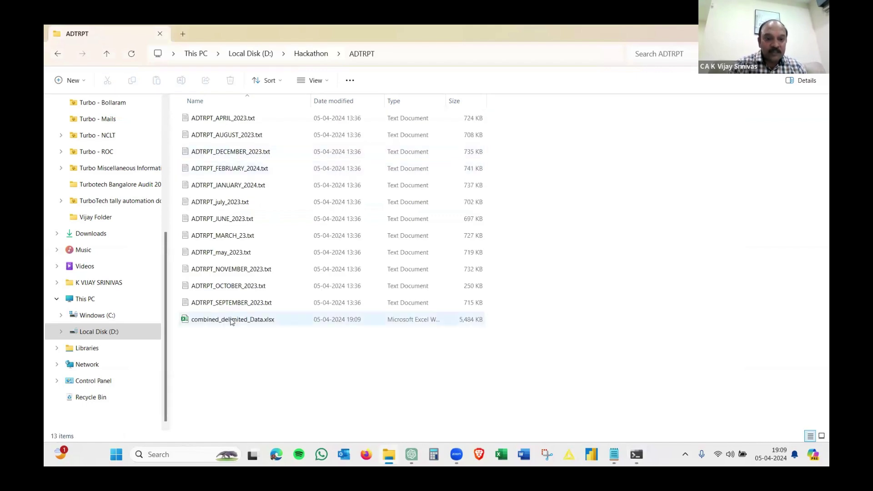
double_click(232, 319)
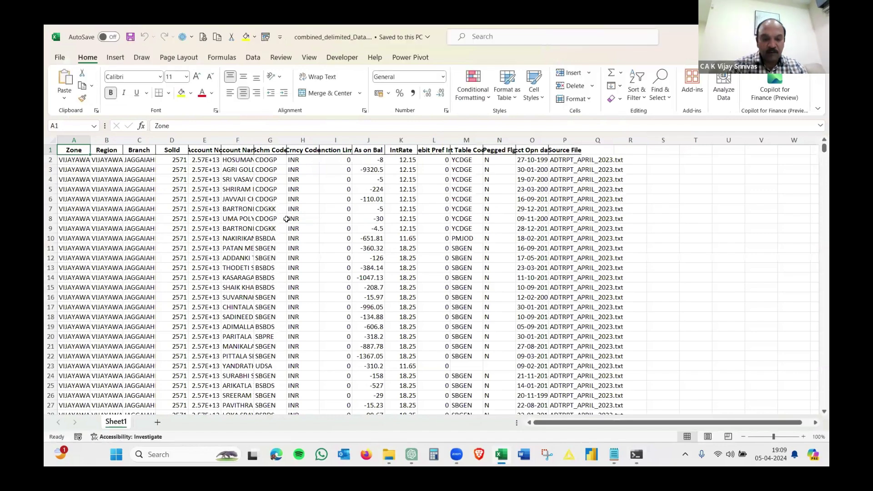
- Confirm the combined ADTRPT data reaches row 66416, then return to the header row
key("ctrl+shift+End")
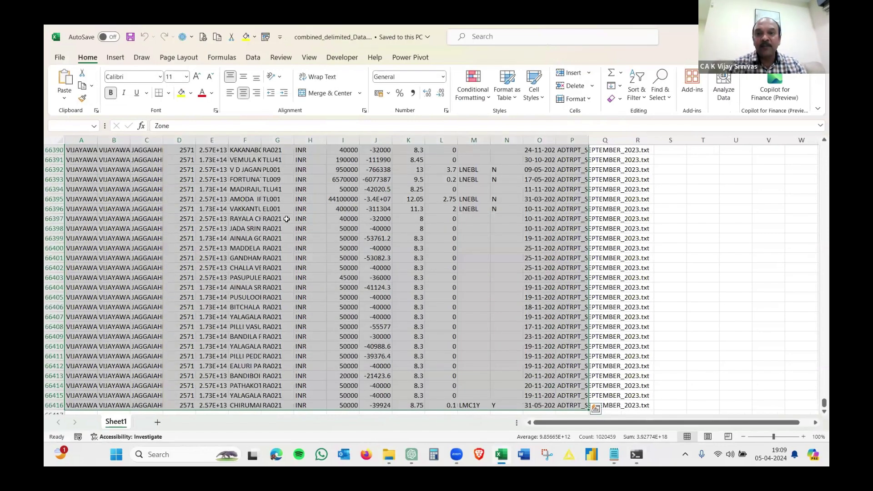
key("ctrl+Home")
key("ctrl+Right")
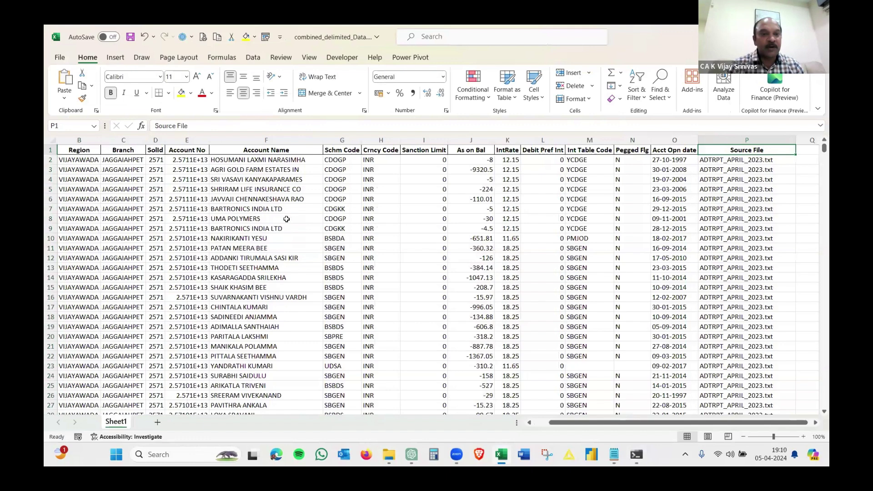
key("Left")
key("Left")
key("Left")
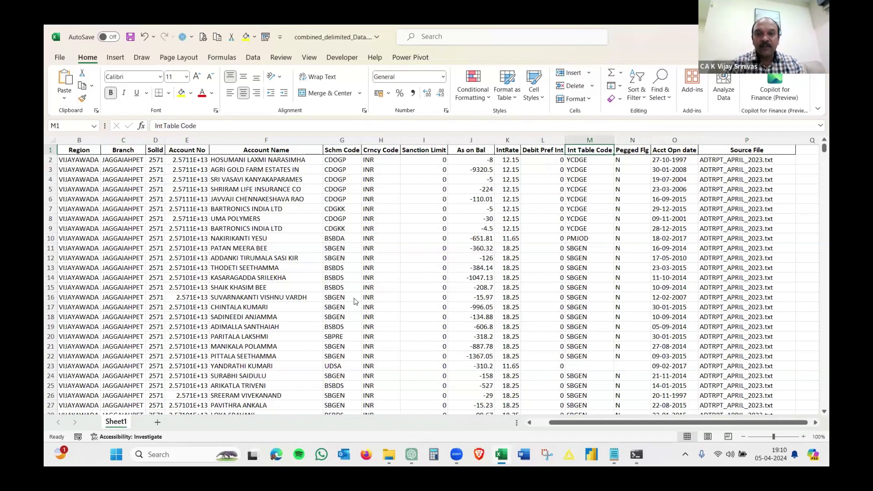
key("alt+Tab")
- Zoom in on the 'My AI MANTRA FOR ALL' note so its three tips read large
key("ctrl+plus")
key("ctrl+plus")
key("ctrl+plus")
key("ctrl+plus")
key("ctrl+plus")
key("ctrl+plus")
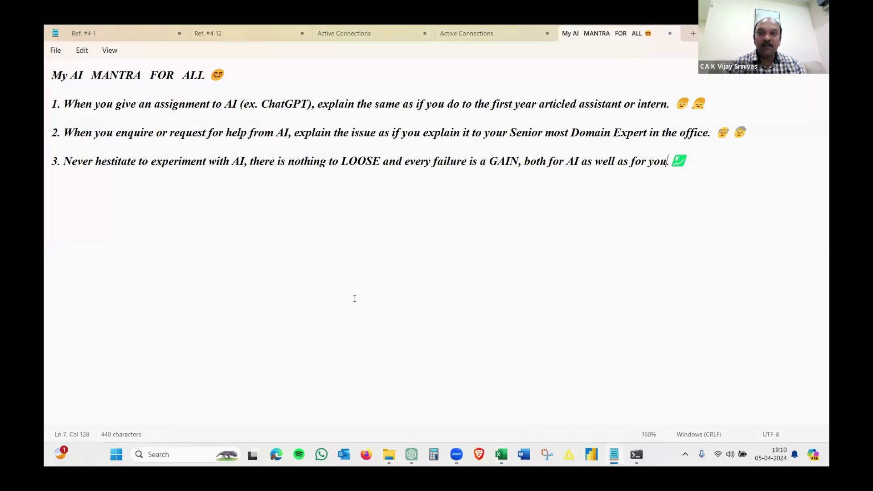
key("ctrl+plus")
key("ctrl+plus")
key("ctrl+plus")
key("ctrl+plus")
key("ctrl+plus")
key("ctrl+plus")
key("ctrl+plus")
key("ctrl+plus")
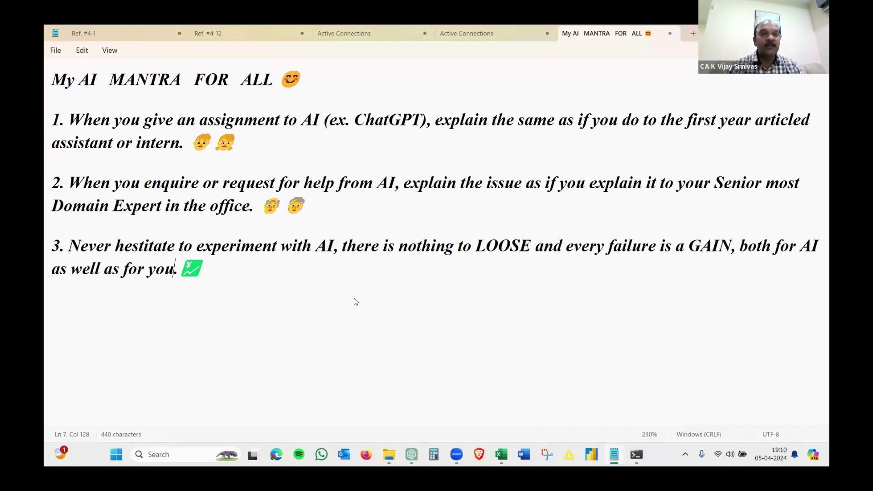